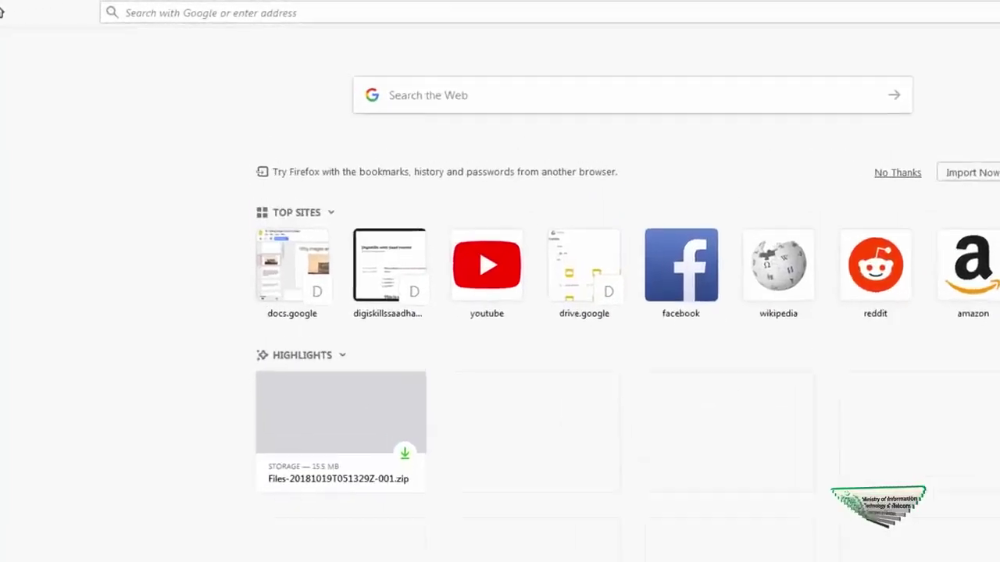
# Step: Load the Digiskills site's home page at its 000webhostapp.com address
pyautogui.click(54, 27)
pyautogui.write('digiskillssaadhamid.000webhostapp.com/')
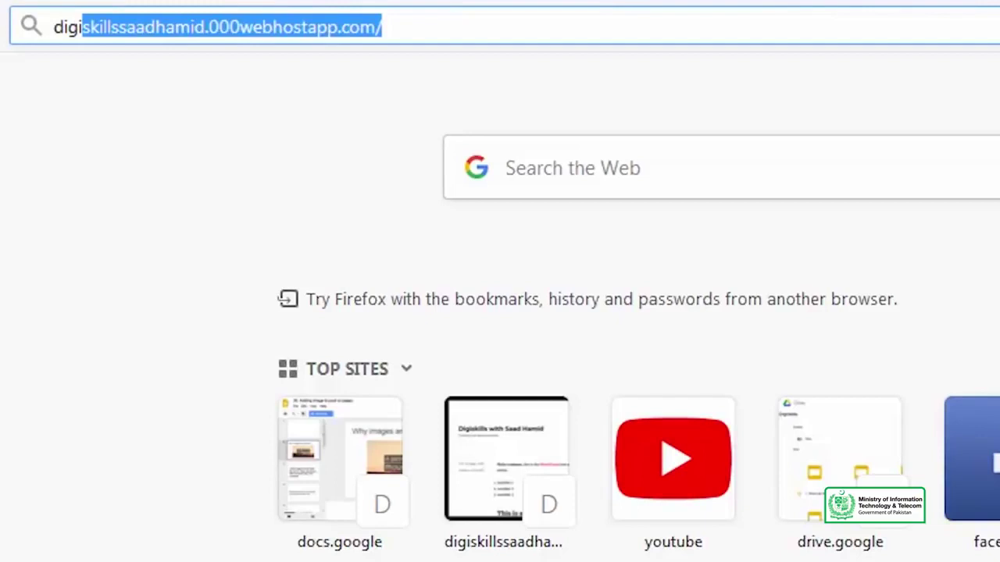
pyautogui.press('Return')
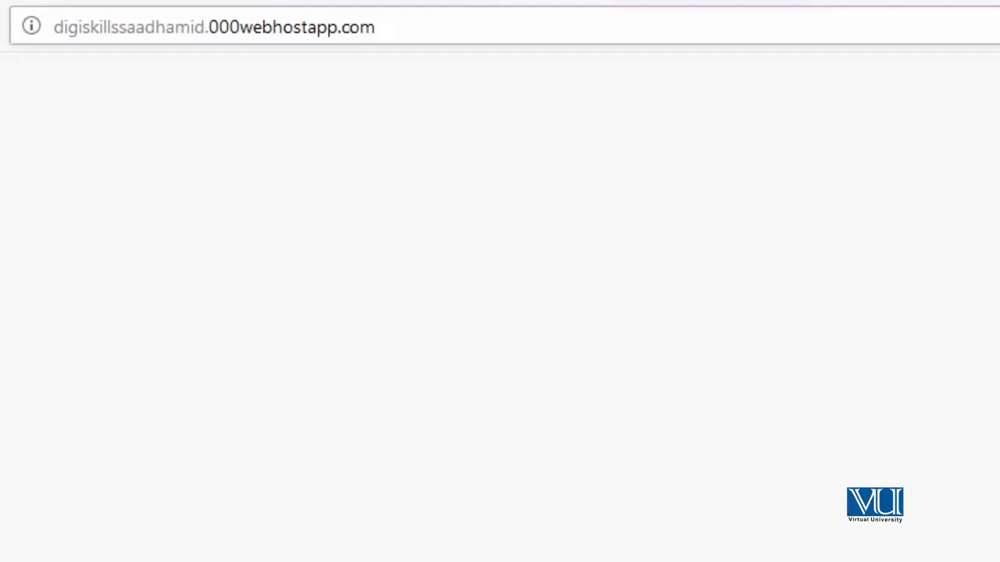
# Step: Go to the site's /wp-admin address and log in with the prefilled admin credentials
pyautogui.hotkey('ctrl', 'l')
pyautogui.press('End')
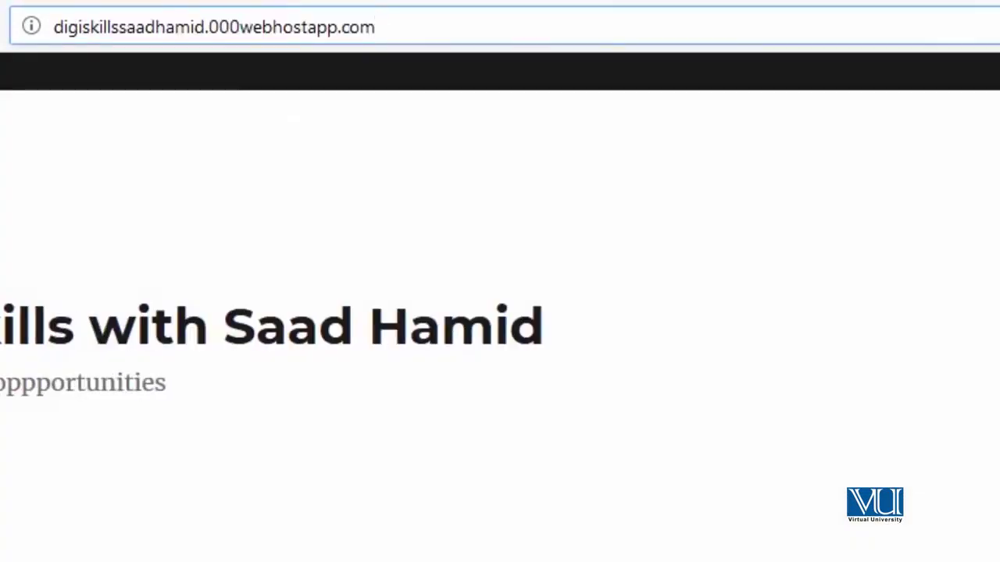
pyautogui.write('/wp-admin')
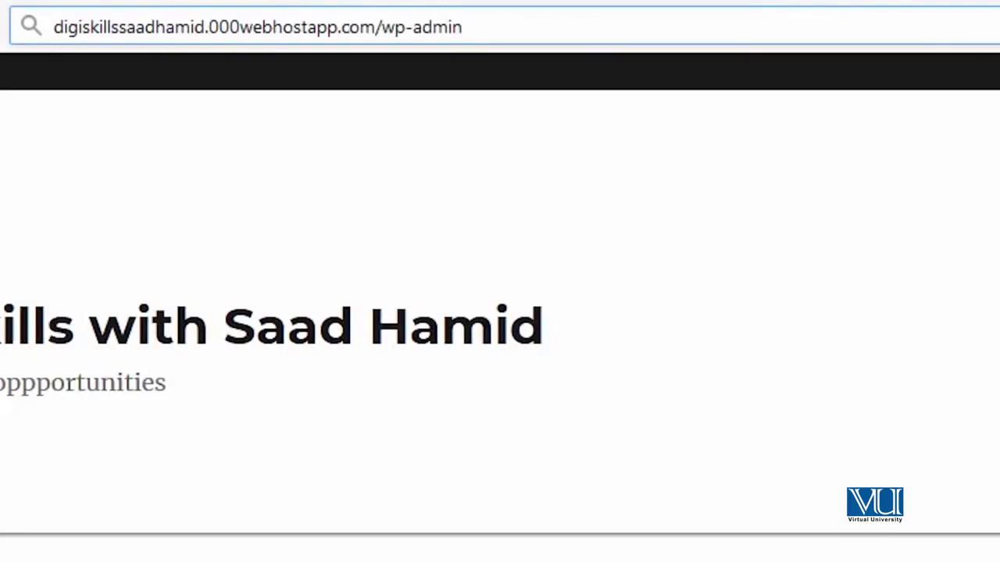
pyautogui.press('Return')
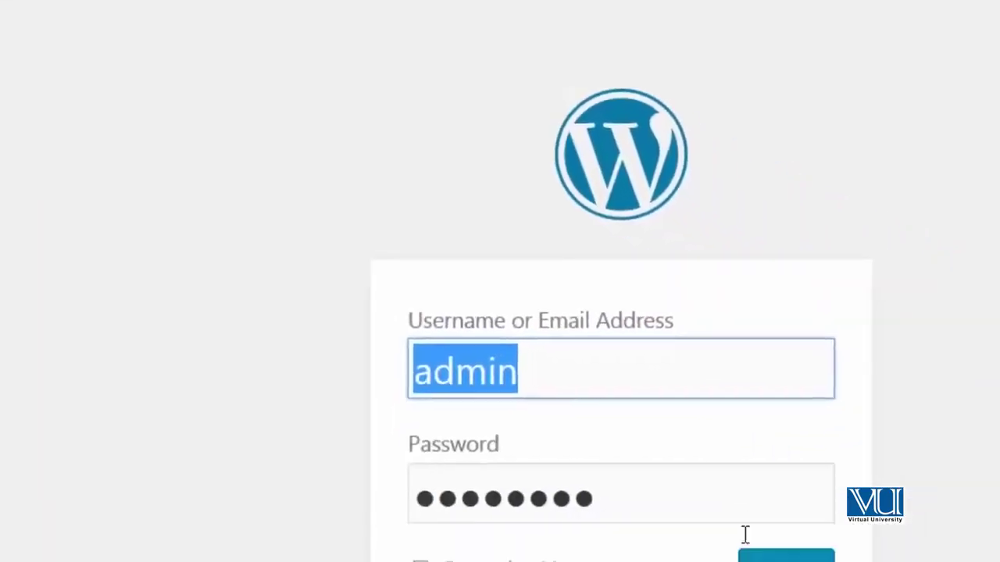
pyautogui.click(631, 471)
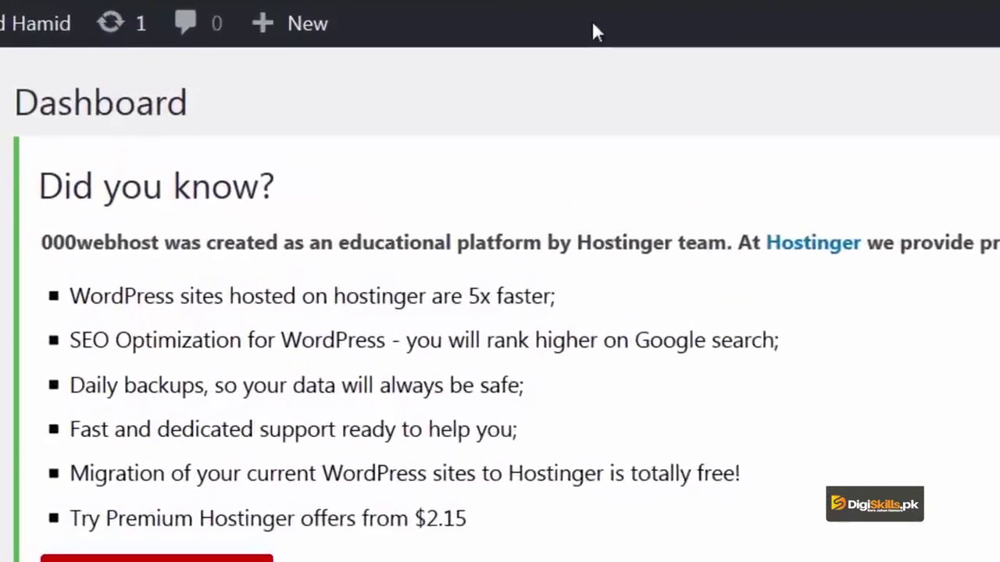
# Step: Start a new post from the dashboard and dismiss the Hostinger promotional notice
pyautogui.moveTo(353, 51)
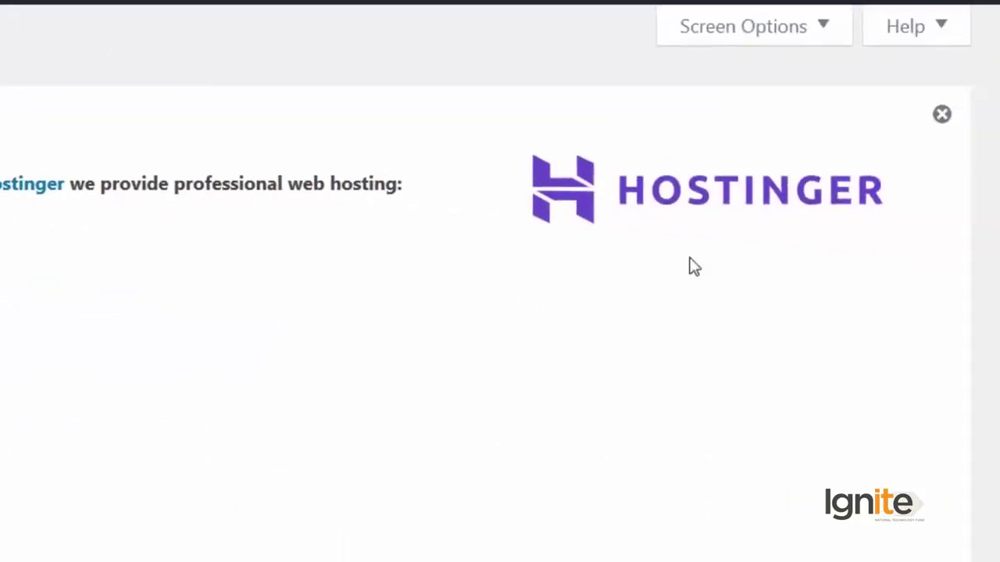
pyautogui.click(941, 114)
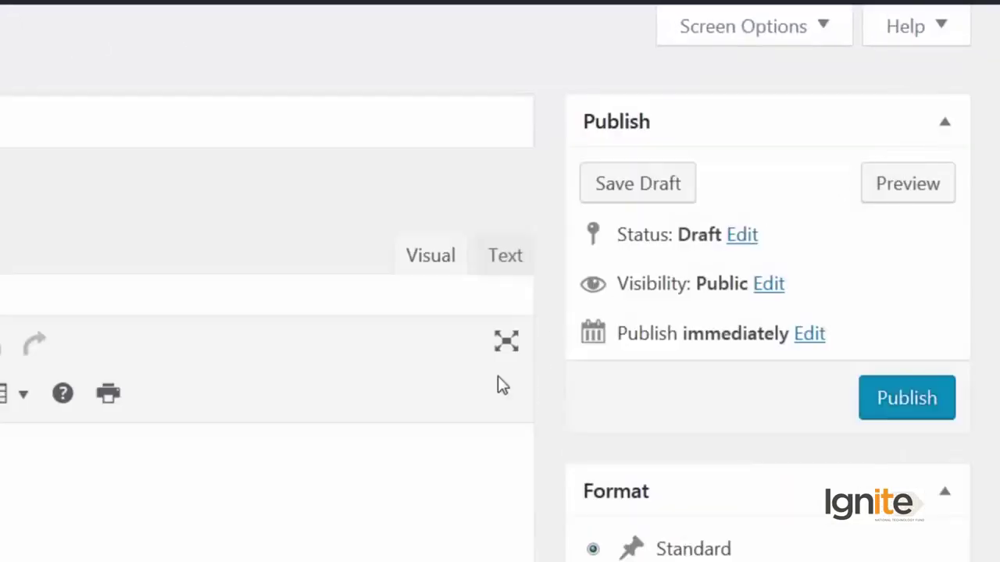
pyautogui.click(197, 109)
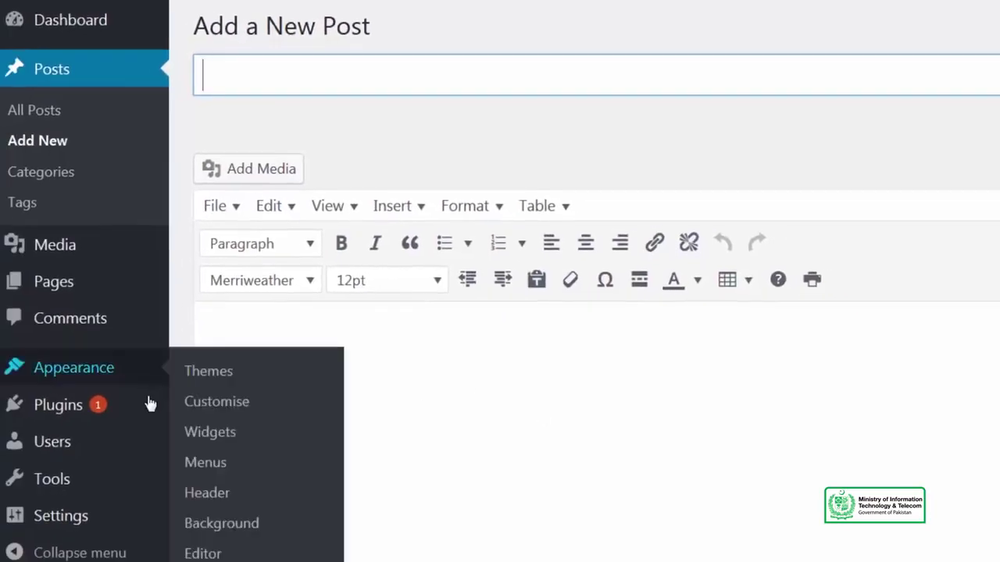
# Step: Deactivate the TinyMCE Advanced plugin in the list of installed plugins
pyautogui.click(202, 414)
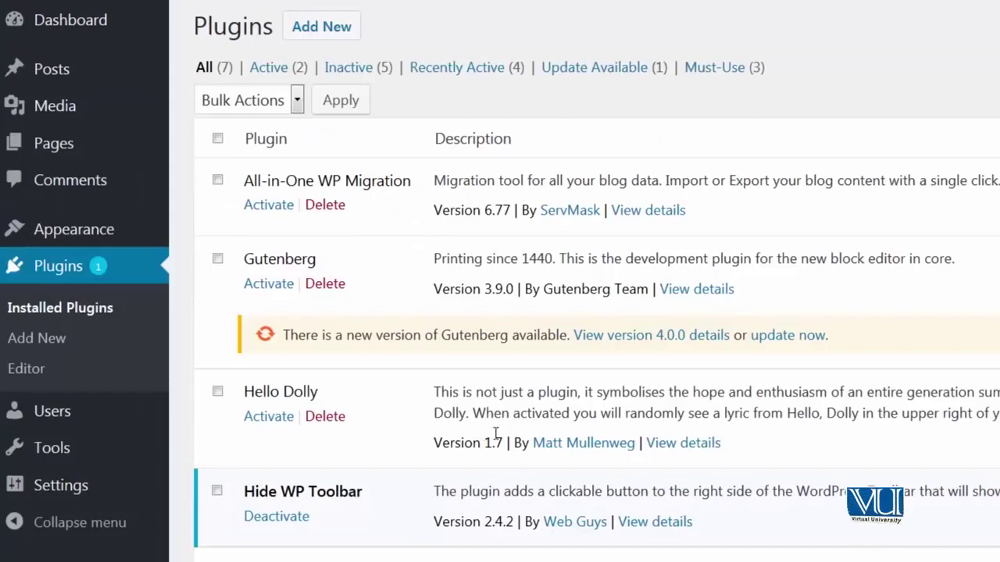
pyautogui.scroll(-3, 422, 519)
pyautogui.click(341, 443)
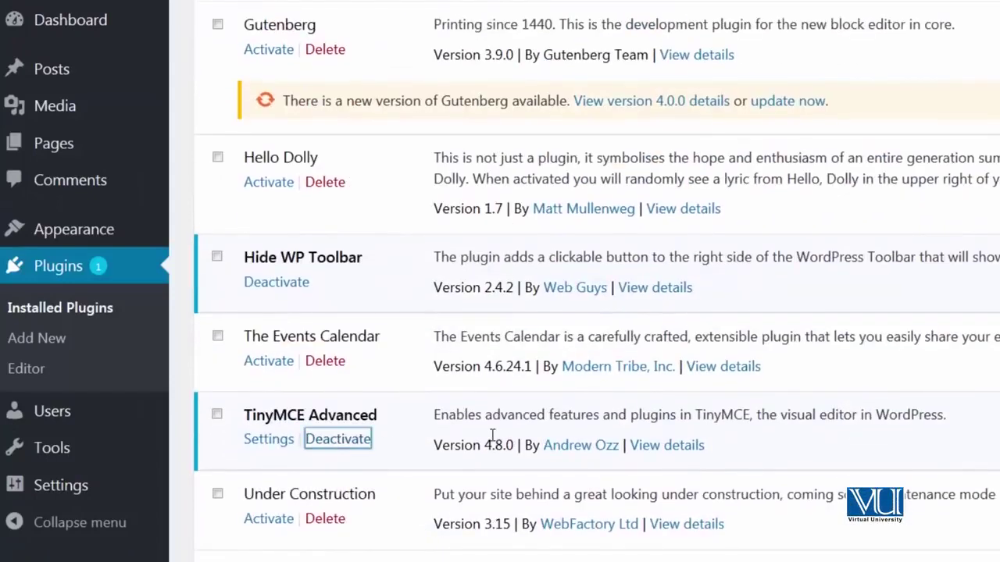
# Step: Deactivate the Hide WP Toolbar plugin
pyautogui.scroll(3, 493, 441)
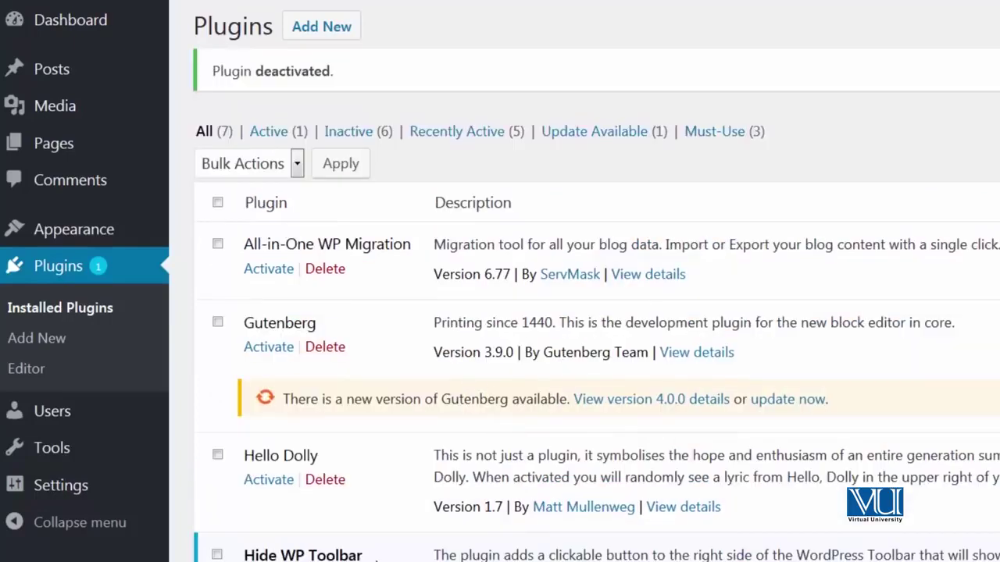
pyautogui.scroll(-2, 301, 465)
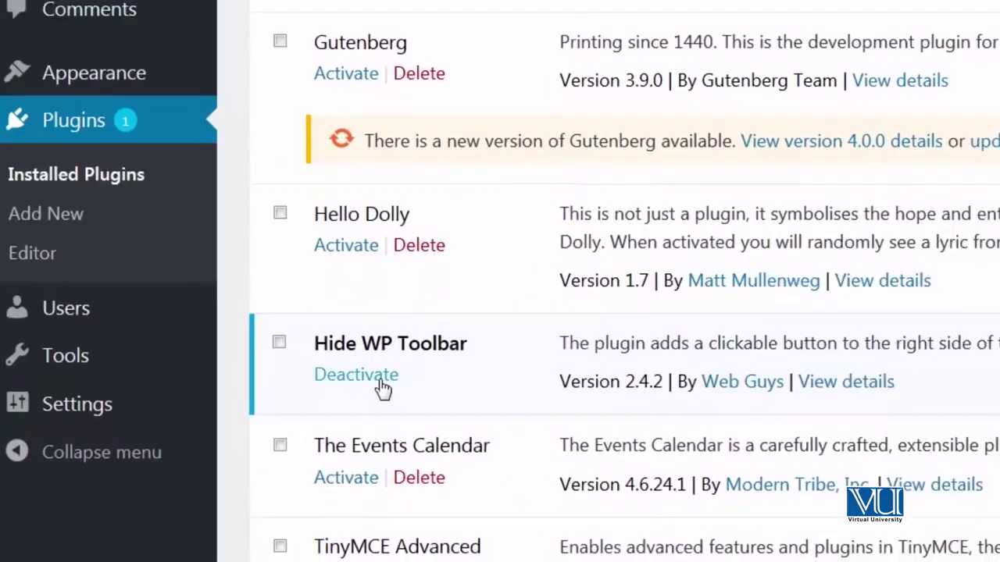
pyautogui.click(276, 462)
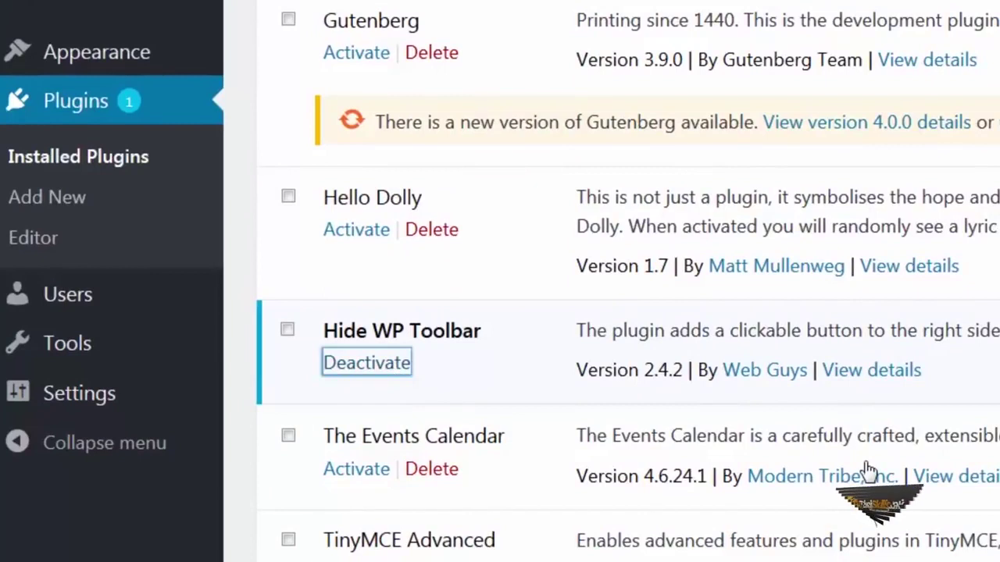
# Step: Start a new post and expand the editor toolbar to show its second row of formatting tools
pyautogui.scroll(4, 864, 485)
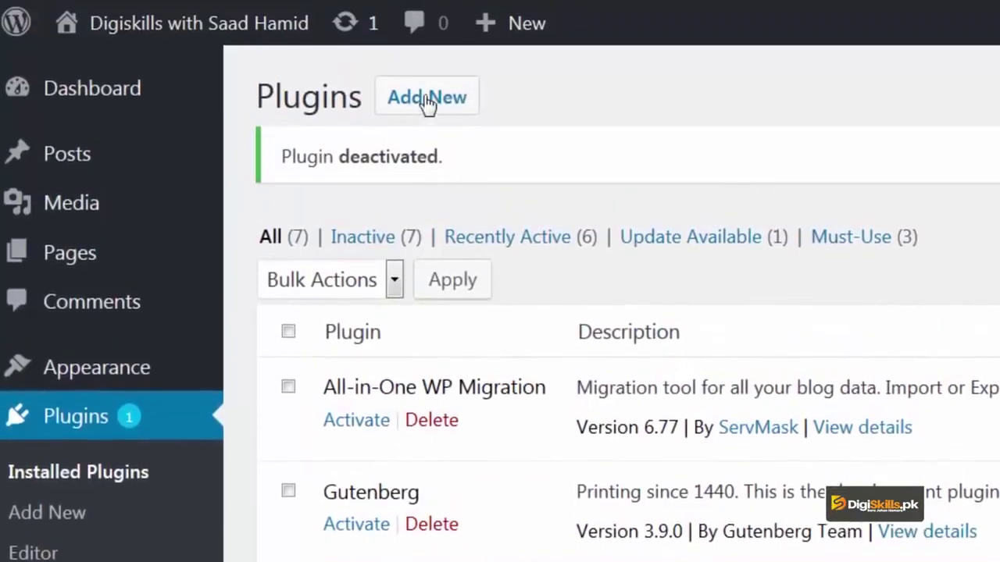
pyautogui.moveTo(511, 33)
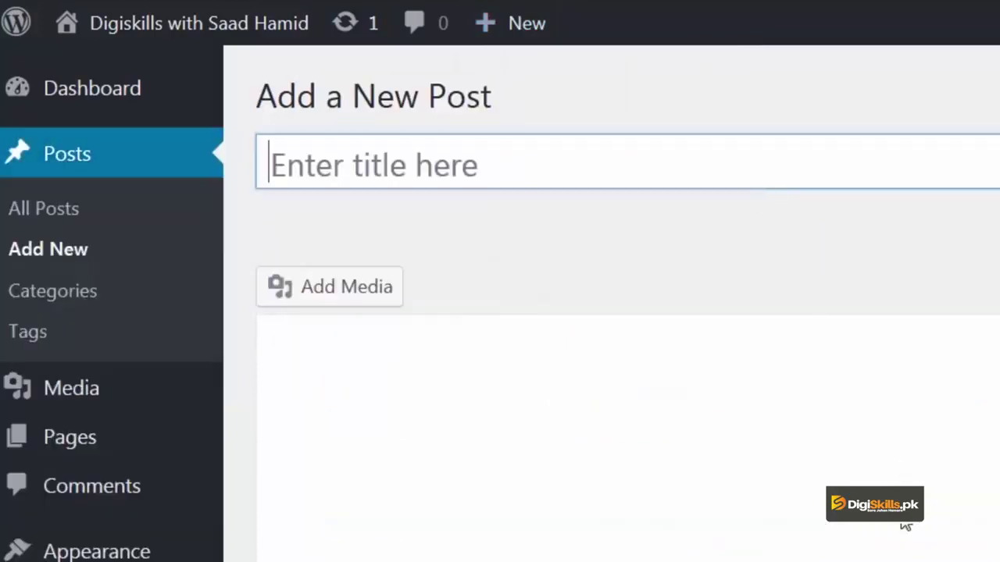
pyautogui.click(906, 526)
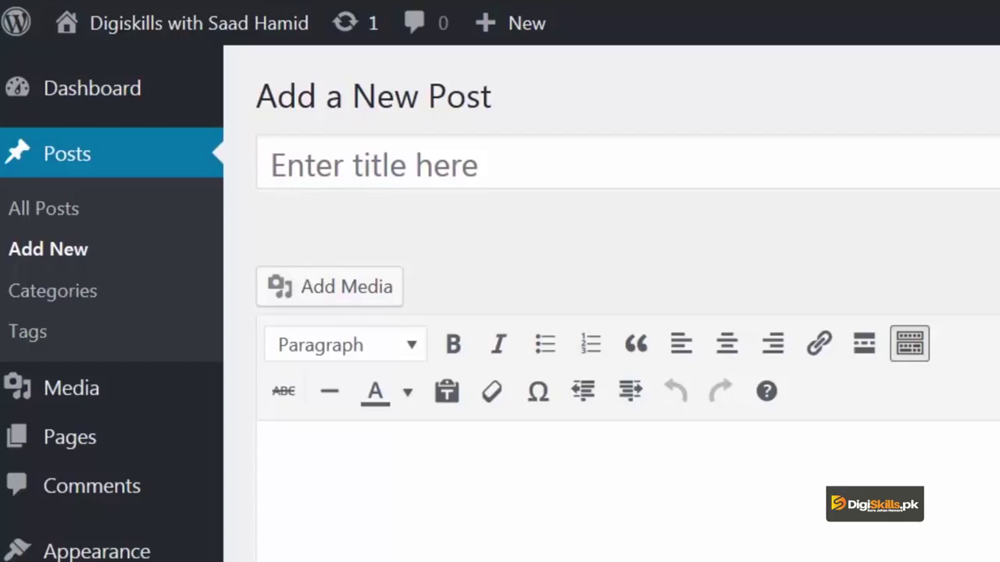
# Step: Title the post "This is an image post" and place the cursor in its body
pyautogui.click(688, 167)
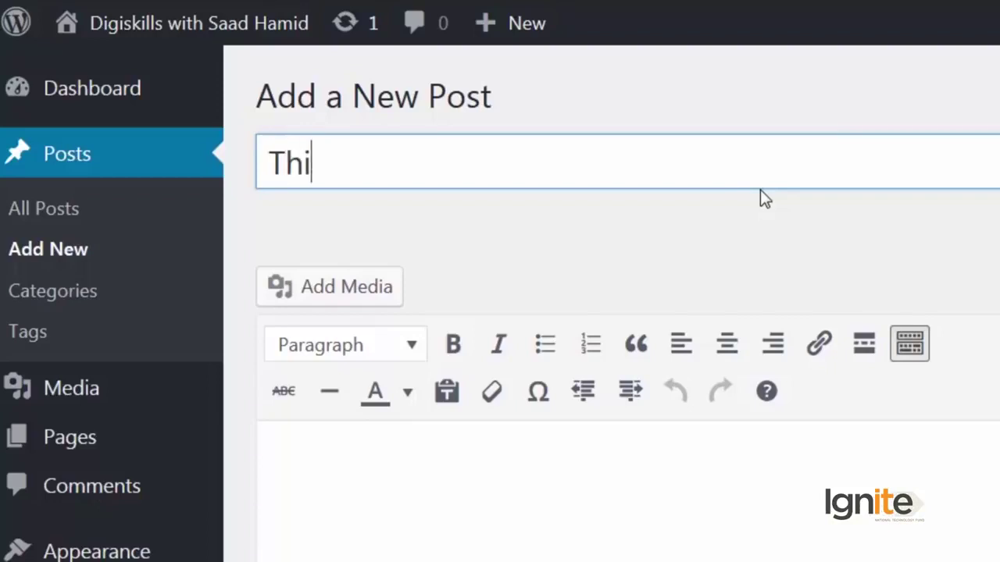
pyautogui.write('This is an image post')
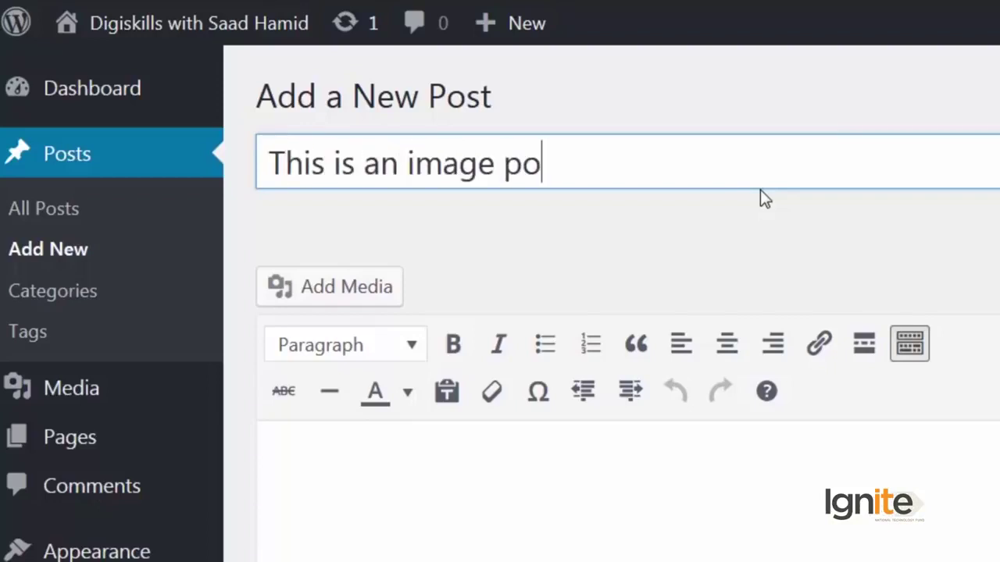
pyautogui.click(849, 549)
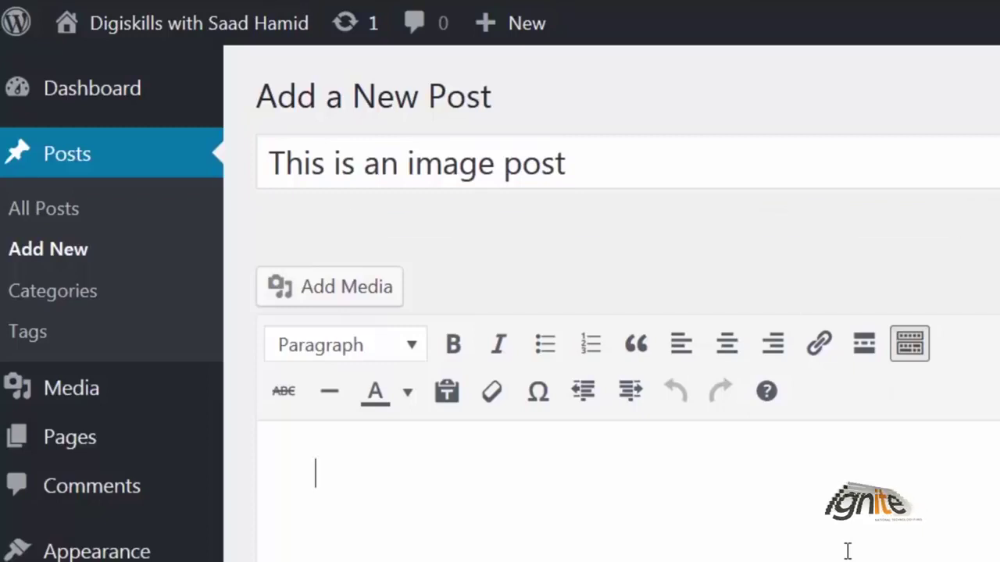
# Step: Upload the JPEG image 1-1 from the desktop's Files folder to the media library through the post's Add Media dialog
pyautogui.click(349, 303)
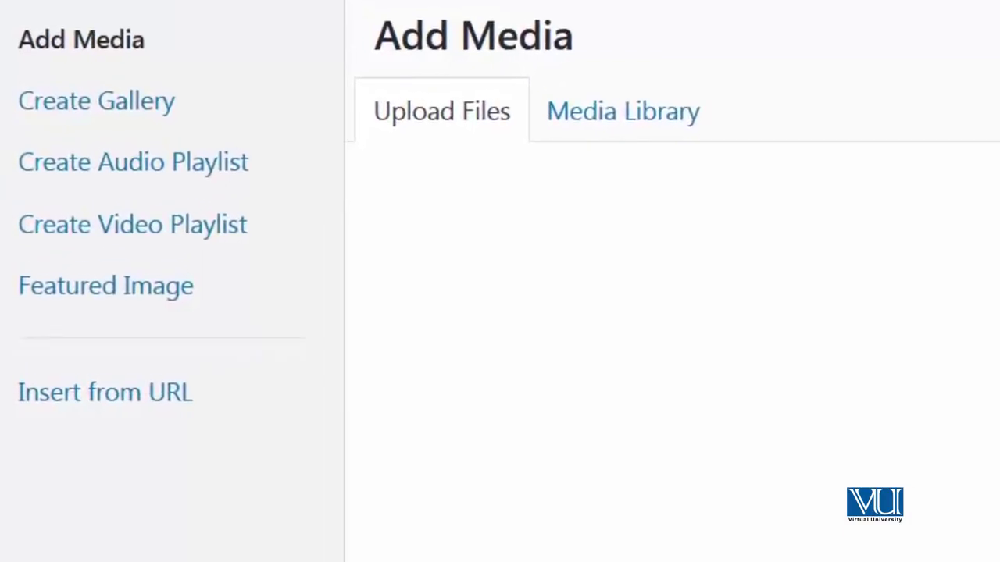
pyautogui.click(668, 138)
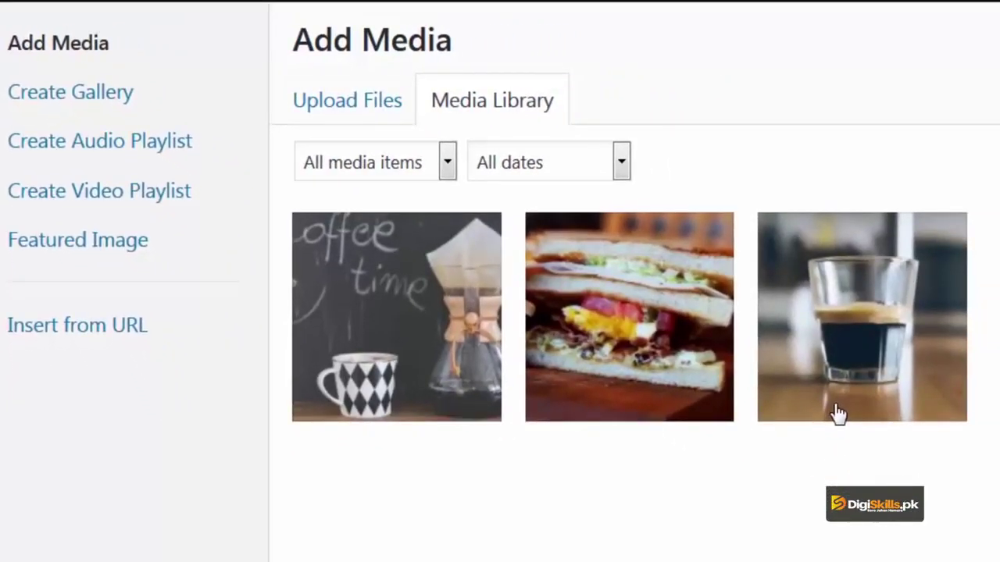
pyautogui.click(379, 102)
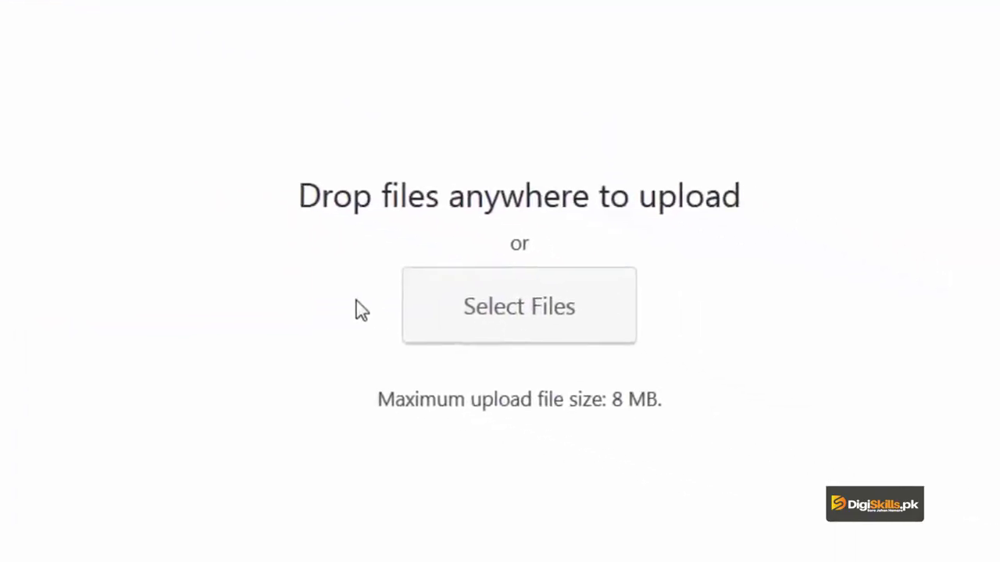
pyautogui.click(408, 304)
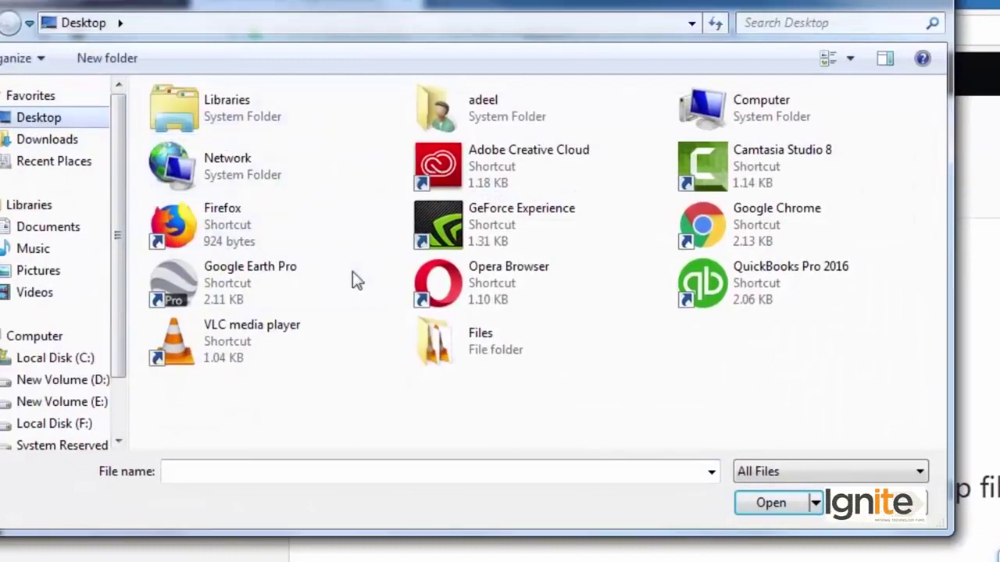
pyautogui.doubleClick(493, 346)
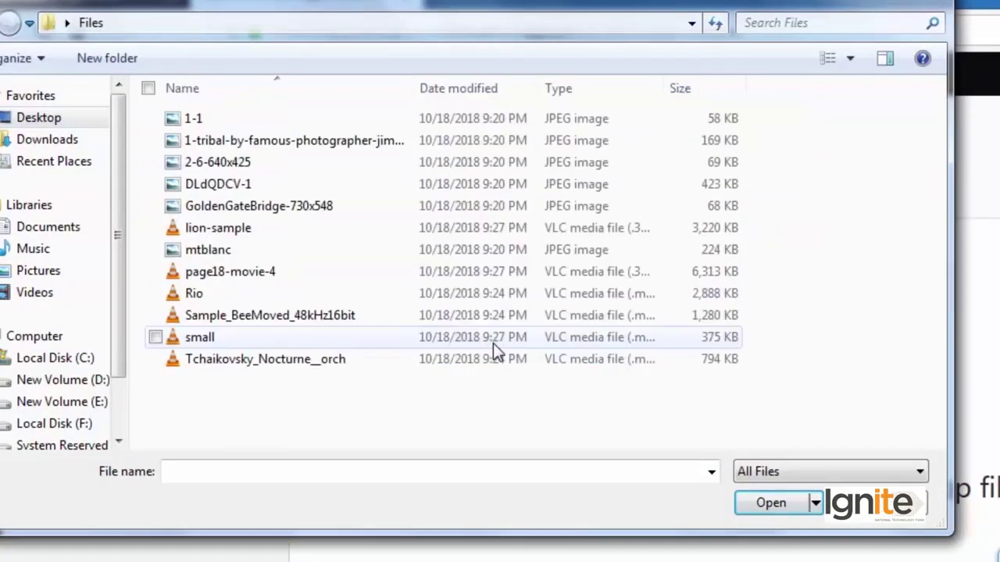
pyautogui.click(233, 123)
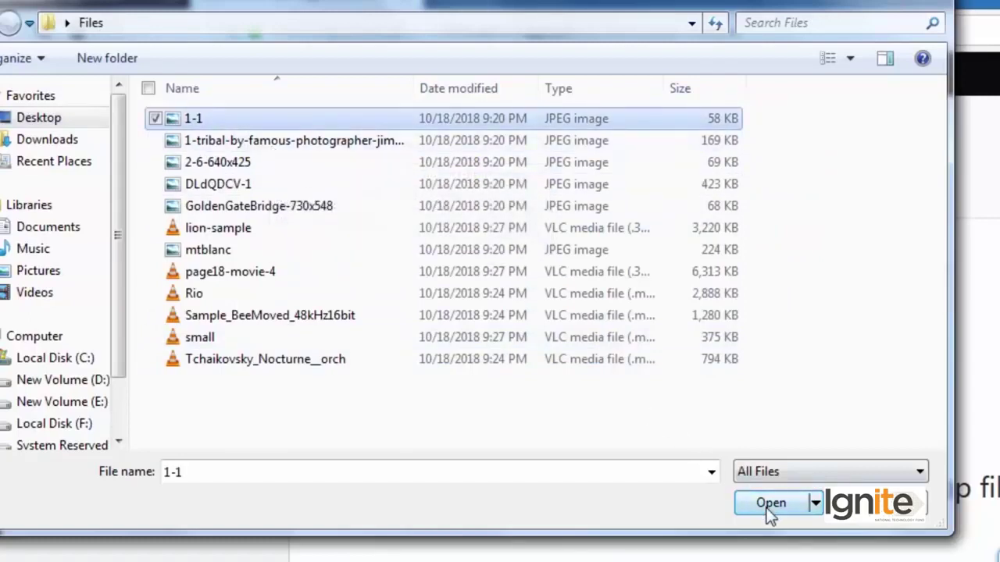
pyautogui.click(770, 503)
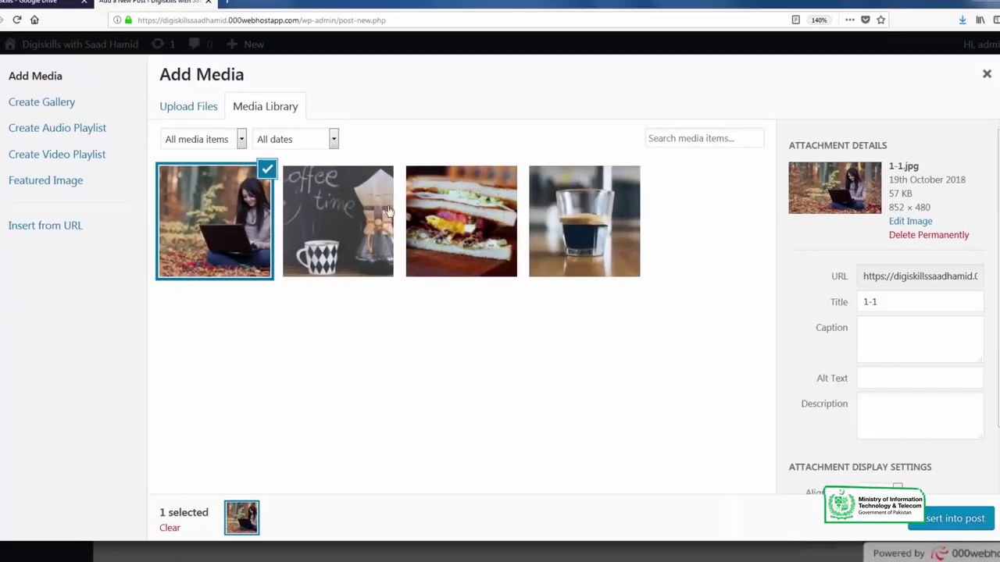
# Step: Insert the uploaded 1-1.jpg image into the post body with its default display settings
pyautogui.scroll(-2, 892, 358)
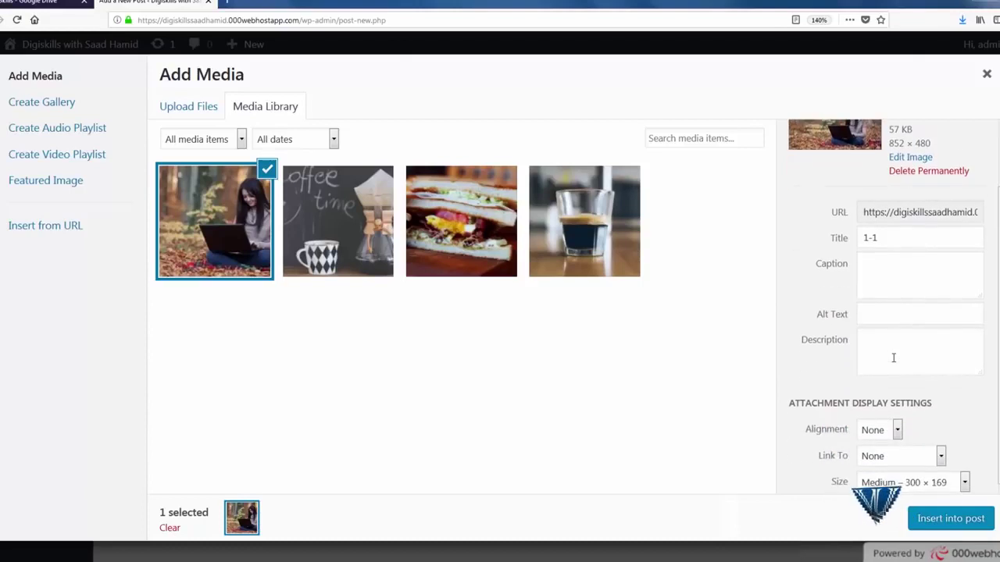
pyautogui.scroll(2, 892, 358)
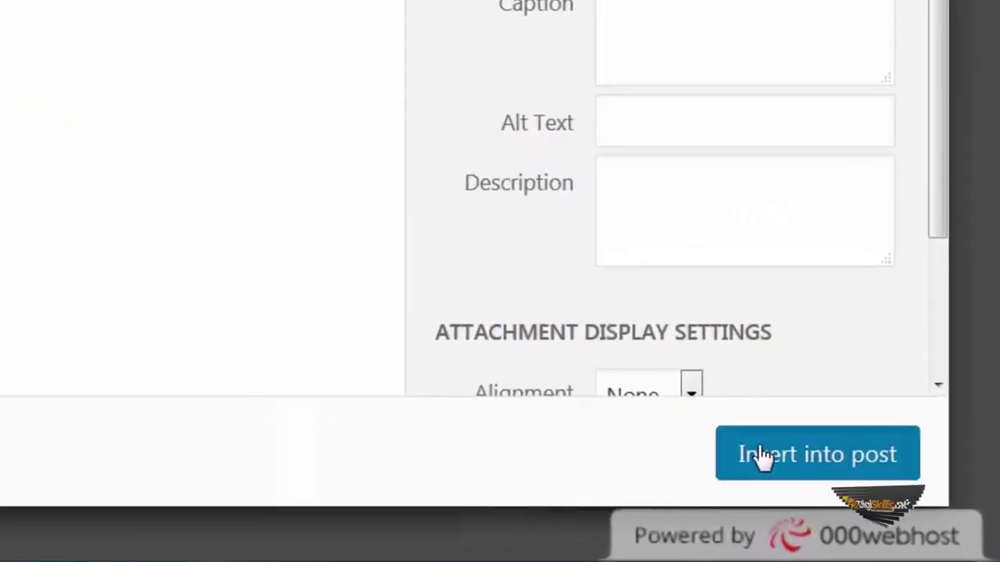
pyautogui.click(761, 458)
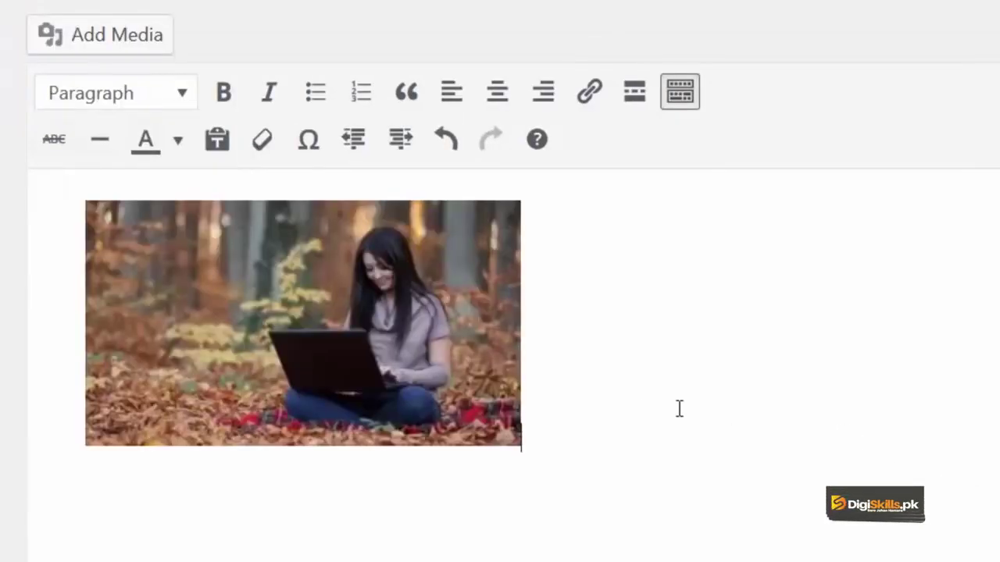
# Step: Delete the inserted picture of the woman with a laptop from the post body
pyautogui.click(440, 391)
pyautogui.click(610, 403)
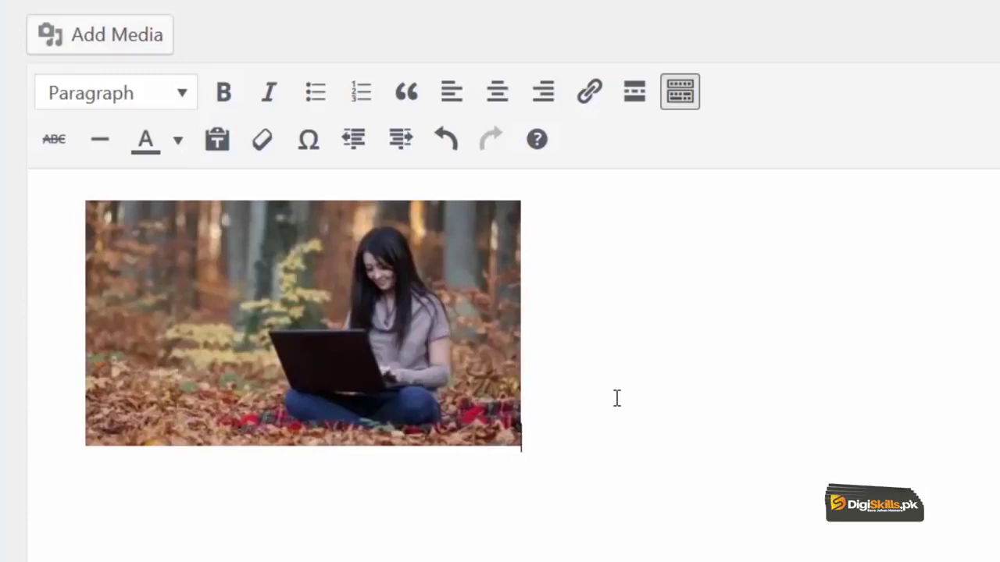
pyautogui.press('BackSpace')
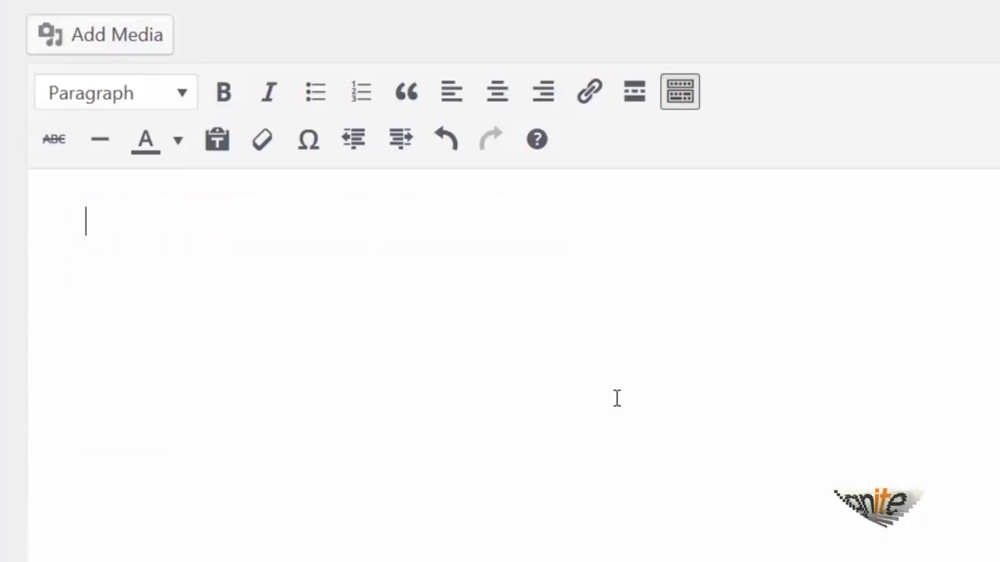
# Step: Insert the Sandwich image from the media library into the empty post body
pyautogui.scroll(1, 118, 60)
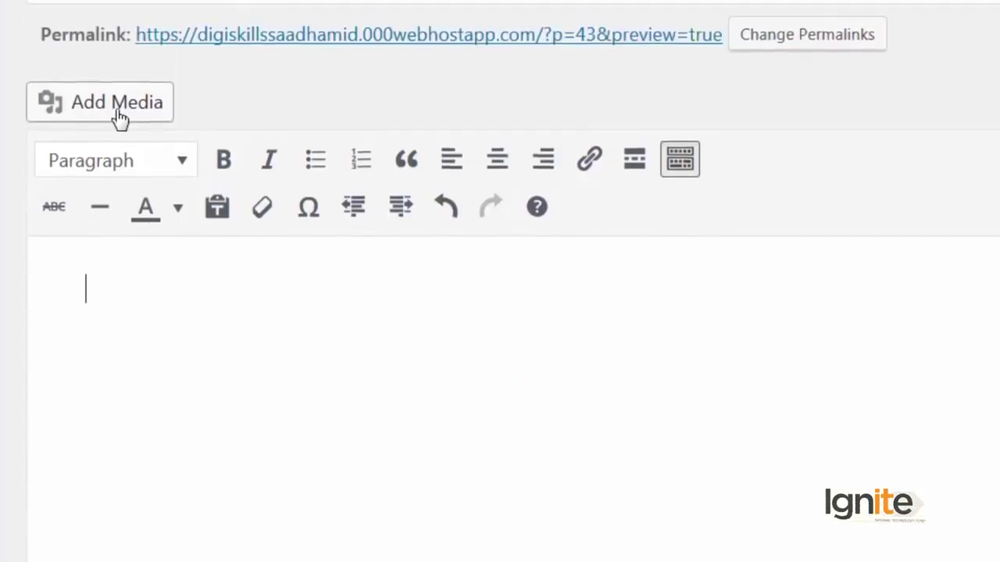
pyautogui.click(118, 179)
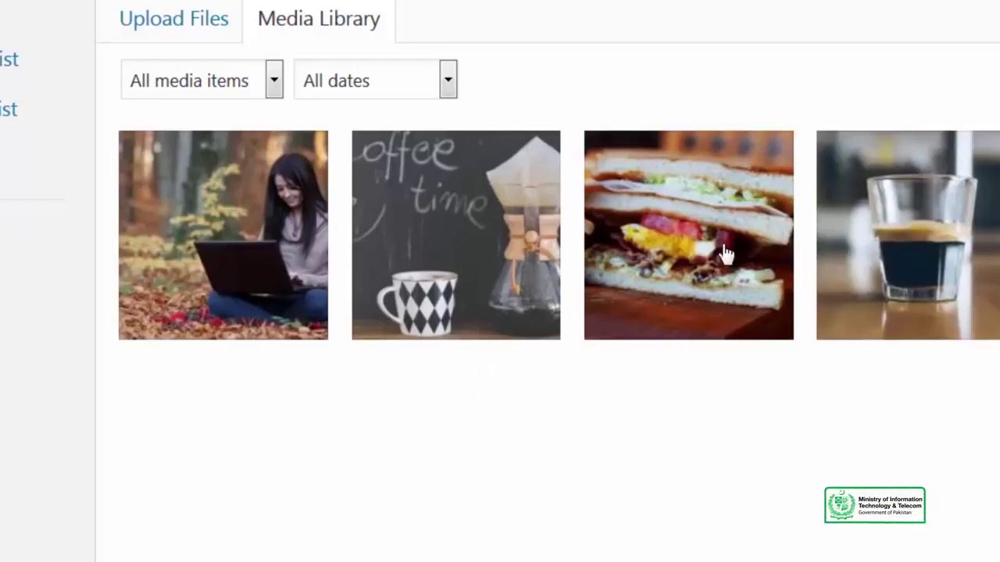
pyautogui.click(726, 322)
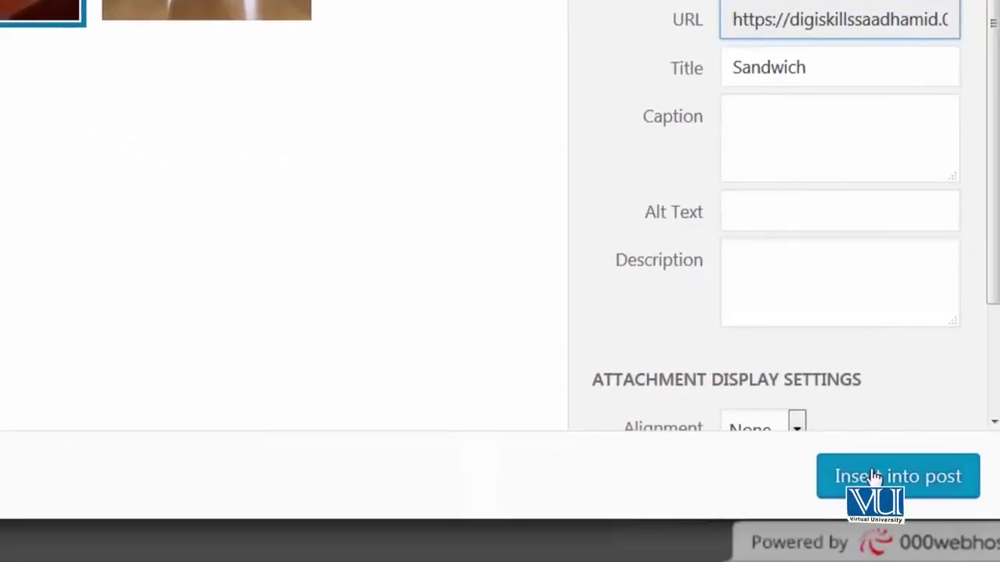
pyautogui.click(875, 477)
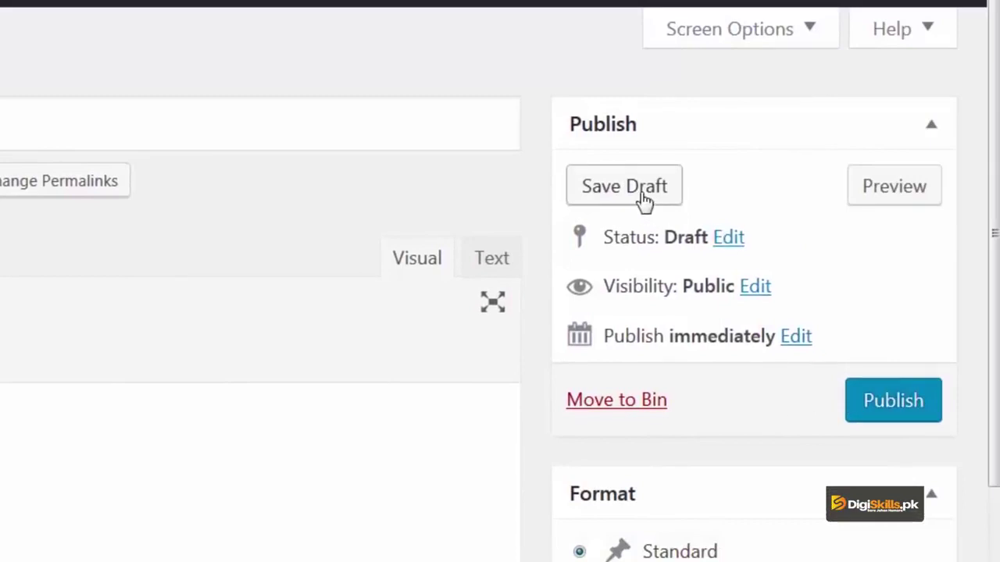
# Step: Save the post as a draft and preview it in a separate browser tab, returning to the editor when finished viewing
pyautogui.click(643, 201)
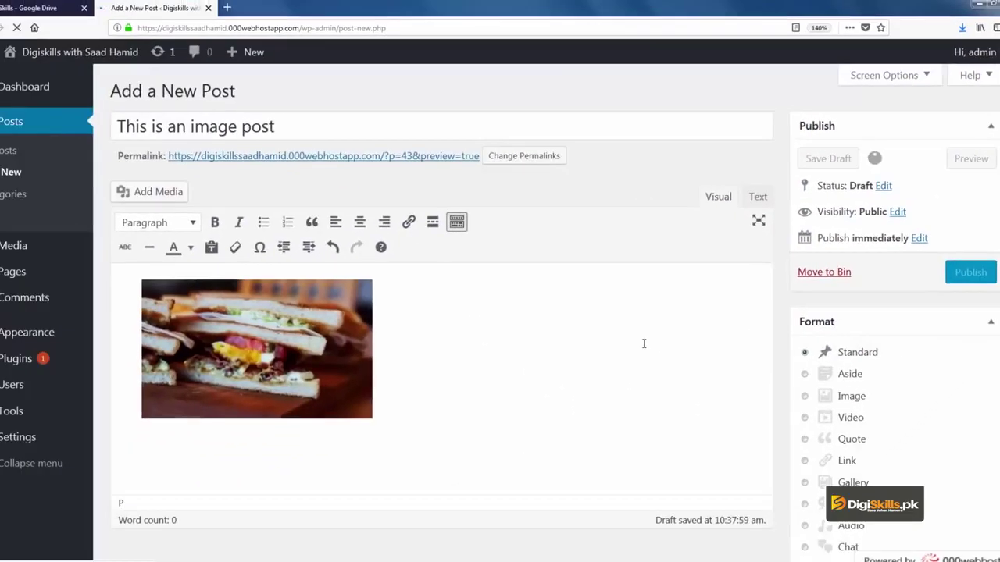
pyautogui.rightClick(426, 202)
pyautogui.click(469, 213)
pyautogui.click(289, 7)
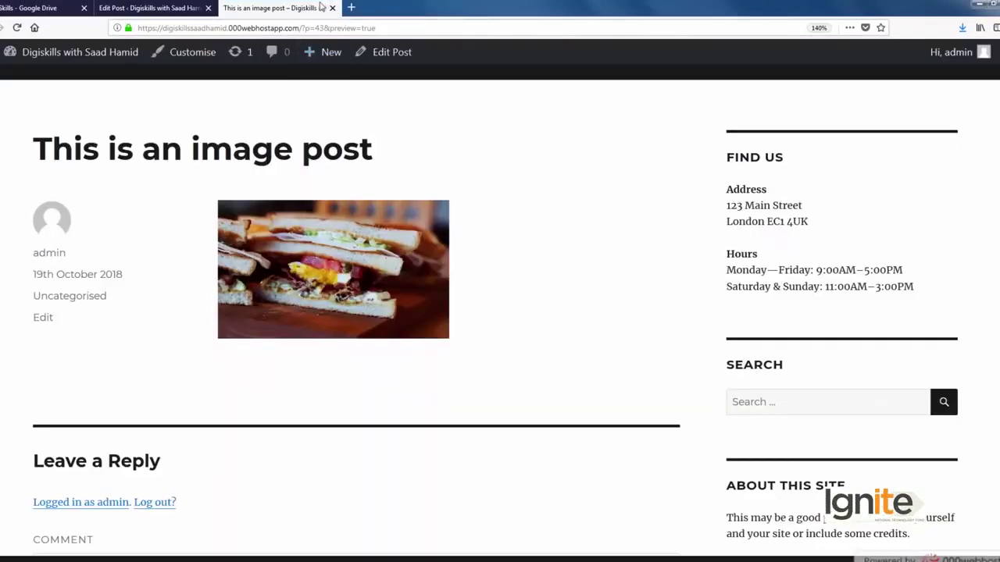
pyautogui.click(332, 8)
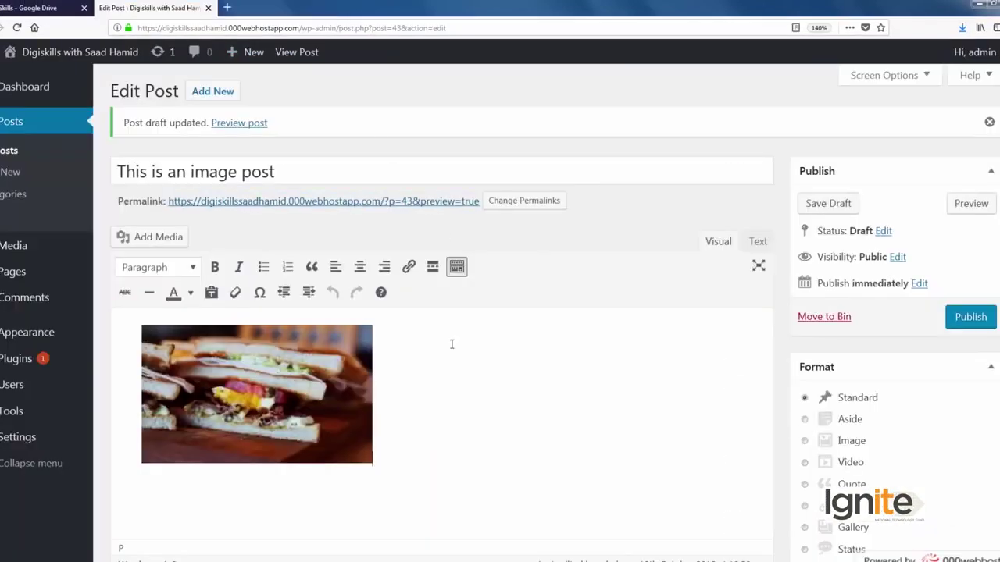
# Step: Delete the sandwich picture from the post body and open the desktop's Files folder in a file window beside the editor
pyautogui.press('BackSpace')
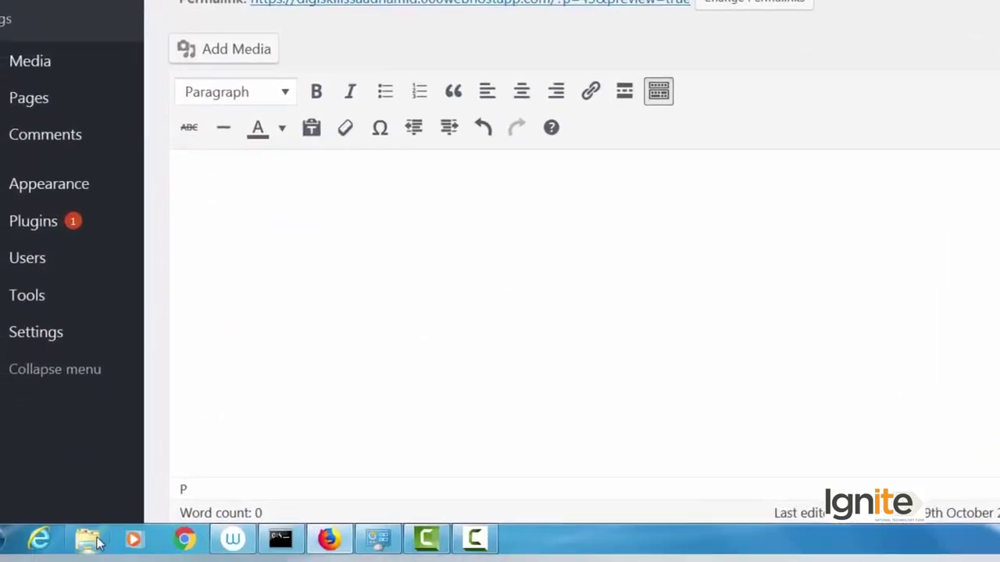
pyautogui.click(88, 539)
pyautogui.click(156, 117)
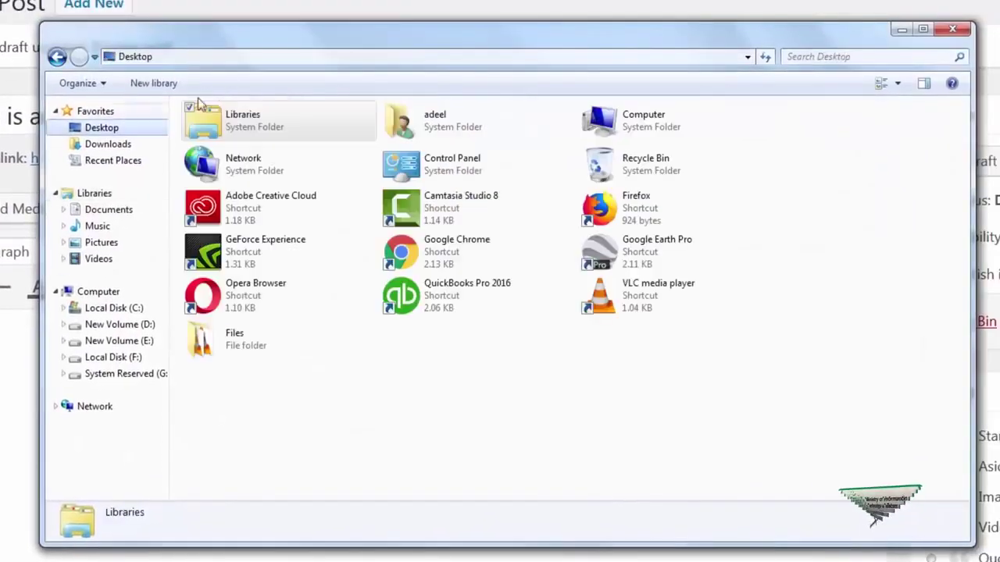
pyautogui.moveTo(275, 41); pyautogui.dragTo(566, 28)
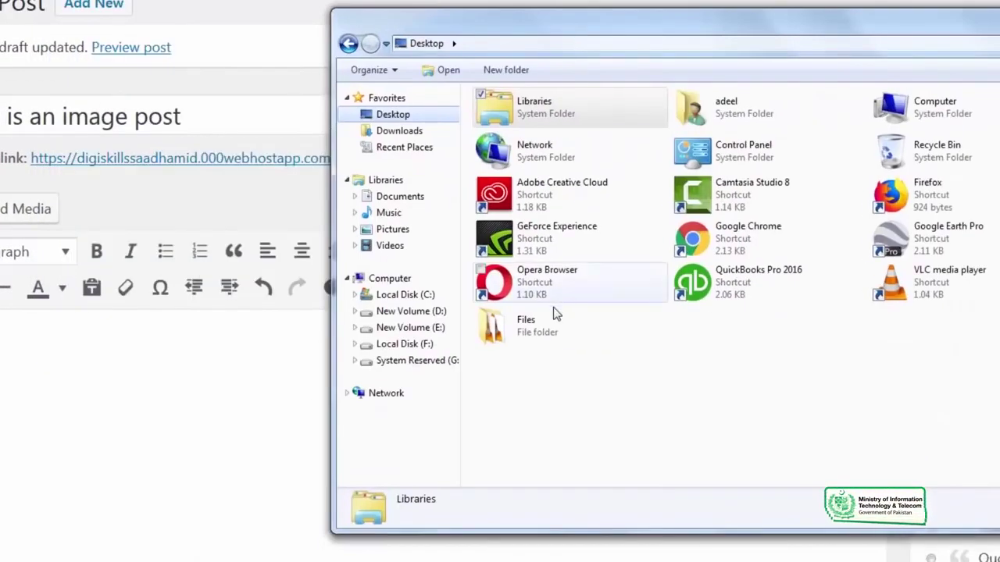
pyautogui.doubleClick(560, 328)
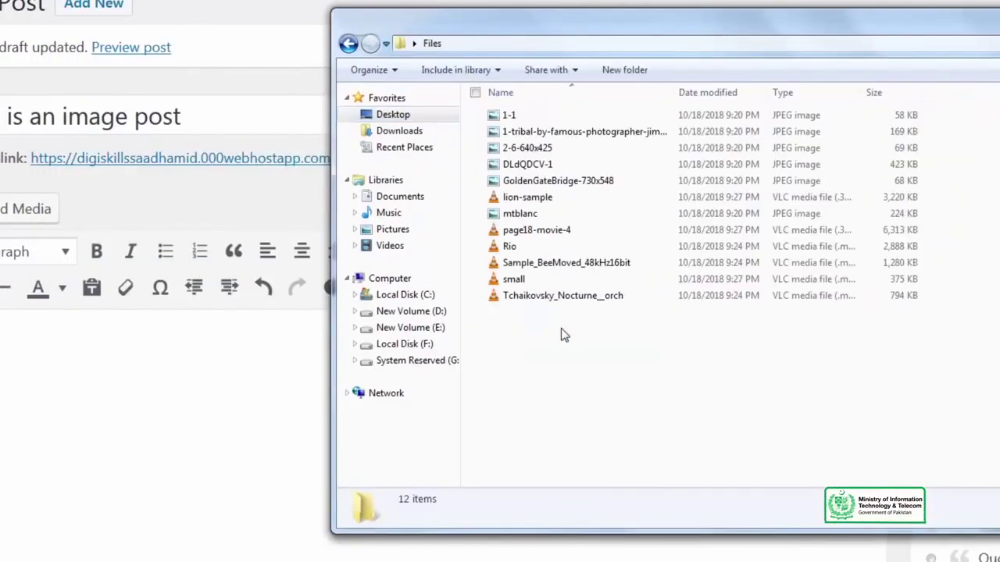
# Step: Upload the 1-tribal-by-famous-photographer JPEG straight from the Files folder onto the post editor and insert it into the post
pyautogui.click(564, 119)
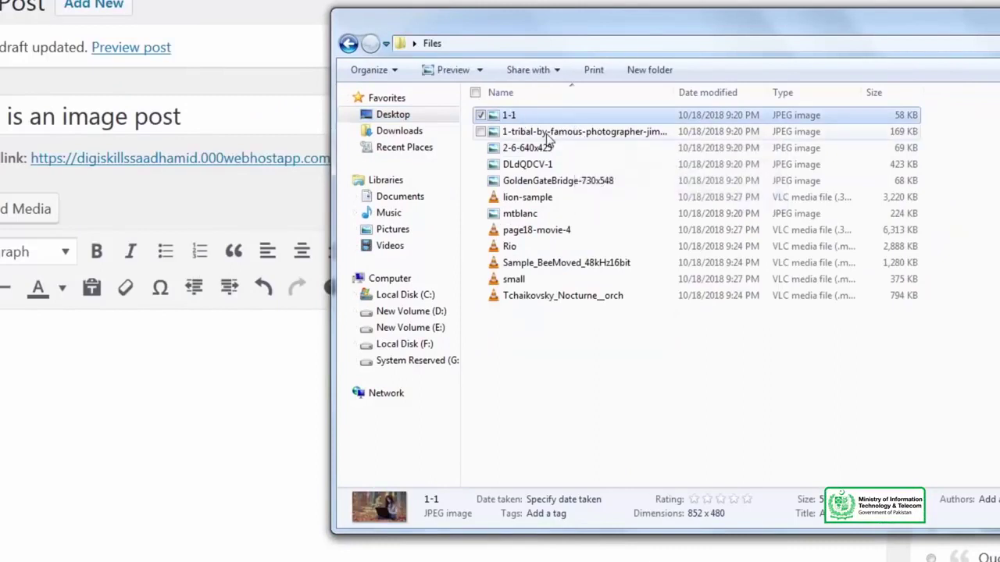
pyautogui.click(570, 133)
pyautogui.moveTo(573, 139); pyautogui.dragTo(233, 436)
pyautogui.click(234, 383)
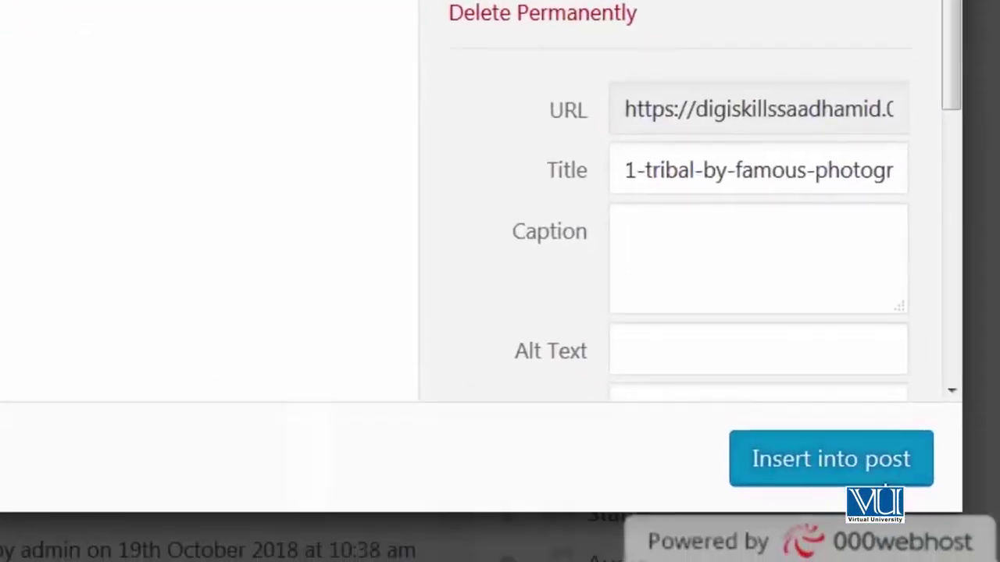
pyautogui.click(831, 458)
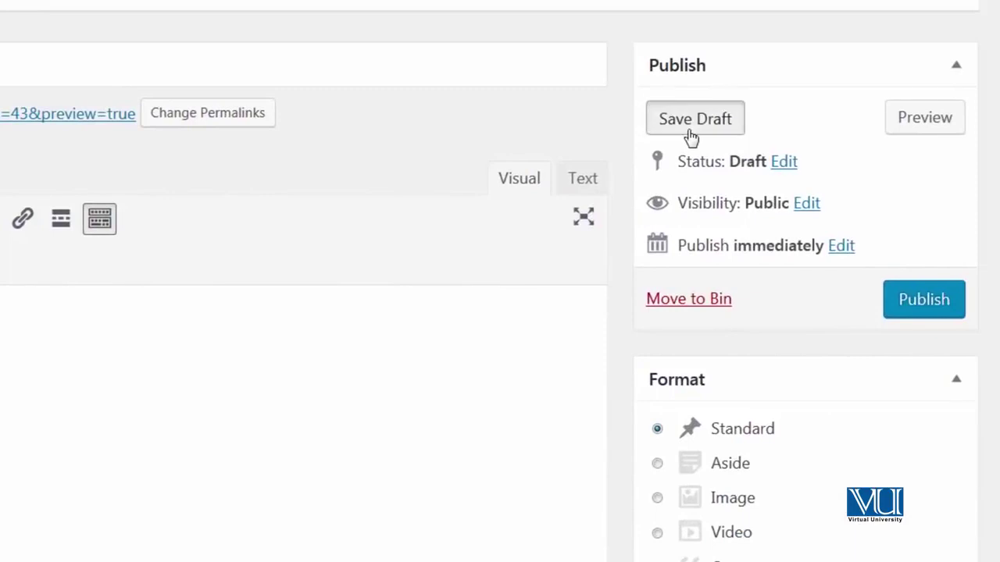
# Step: Save the draft with the tribal photo and check the post through its permalink in a new browser tab, closing that tab when done
pyautogui.click(687, 131)
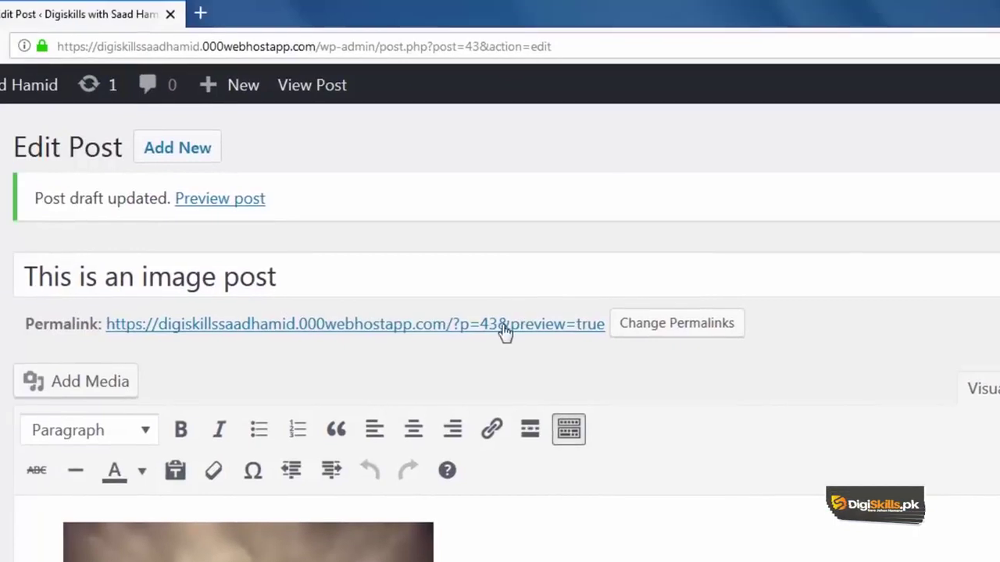
pyautogui.rightClick(500, 336)
pyautogui.rightClick(519, 332)
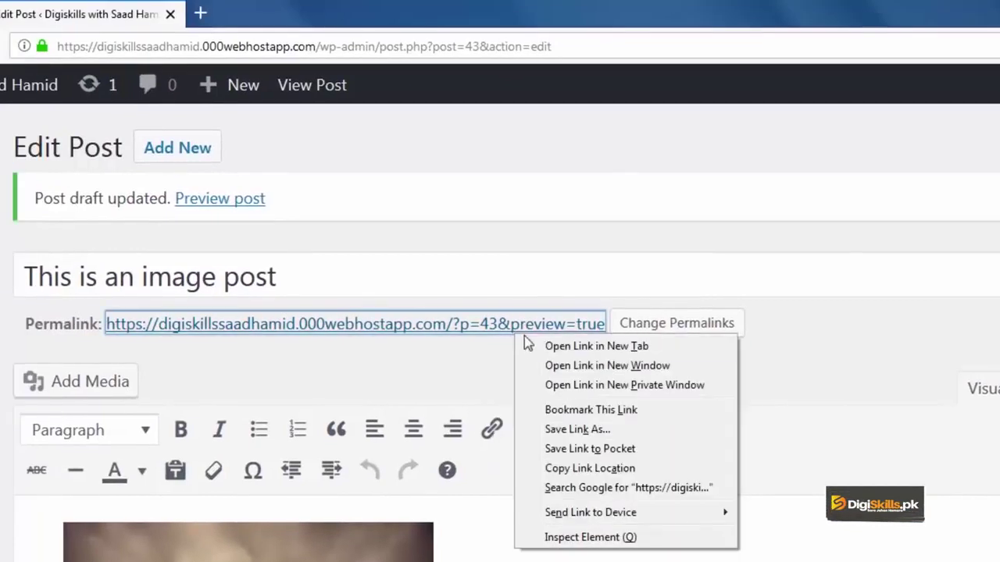
pyautogui.click(598, 346)
pyautogui.click(289, 18)
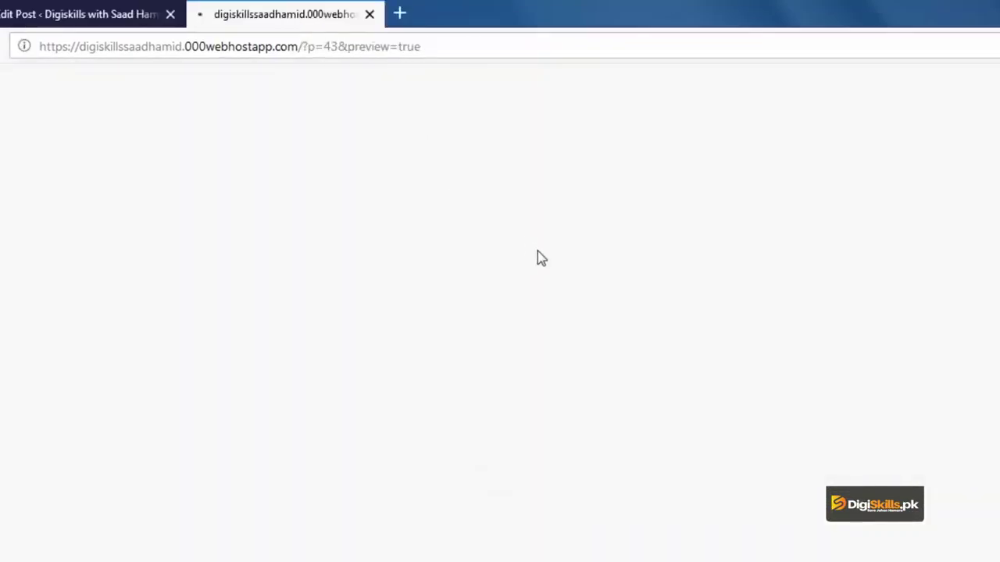
pyautogui.scroll(-3, 489, 185)
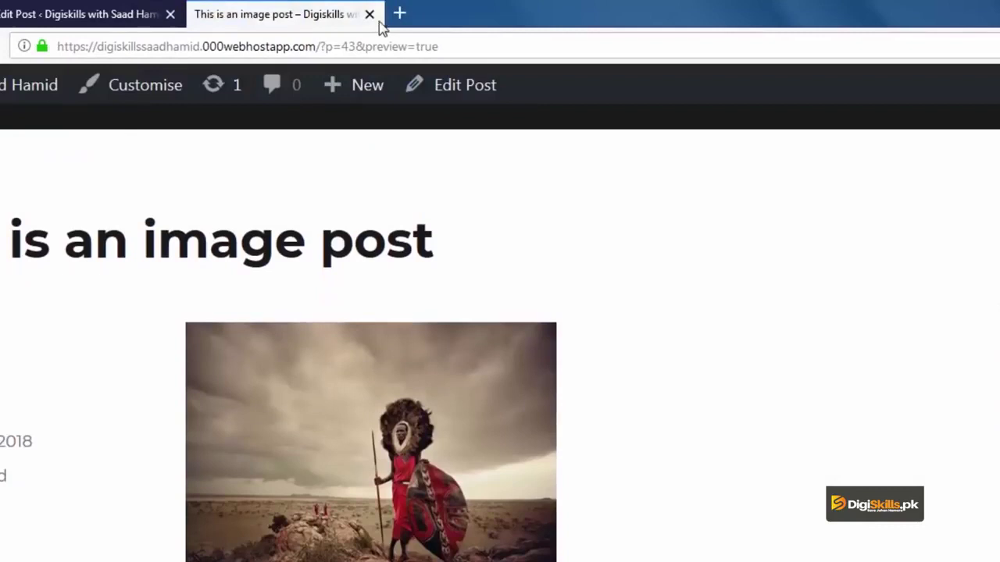
pyautogui.click(369, 15)
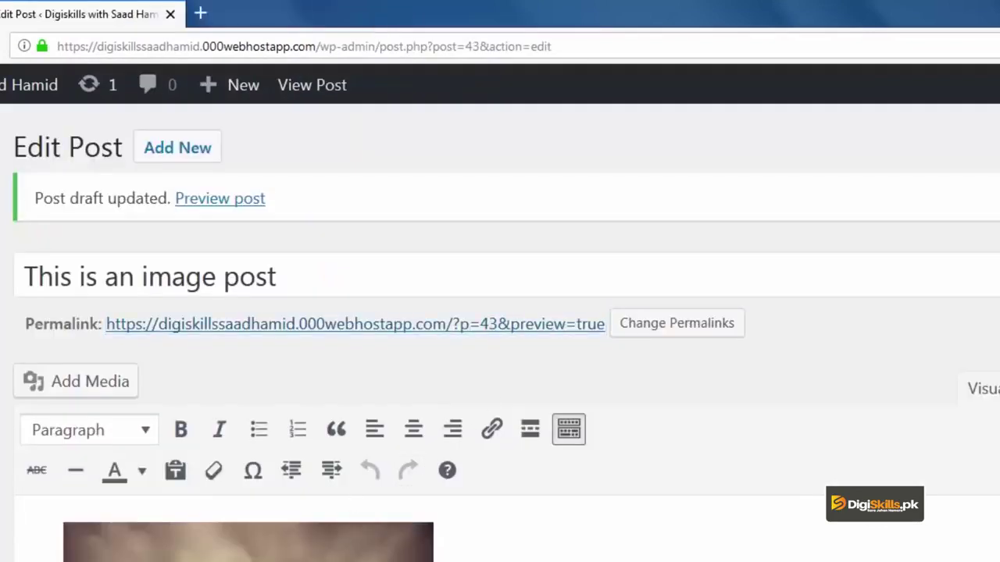
# Step: Delete the tribal photo from the post body and bring back the Files folder window
pyautogui.click(248, 543)
pyautogui.press('Delete')
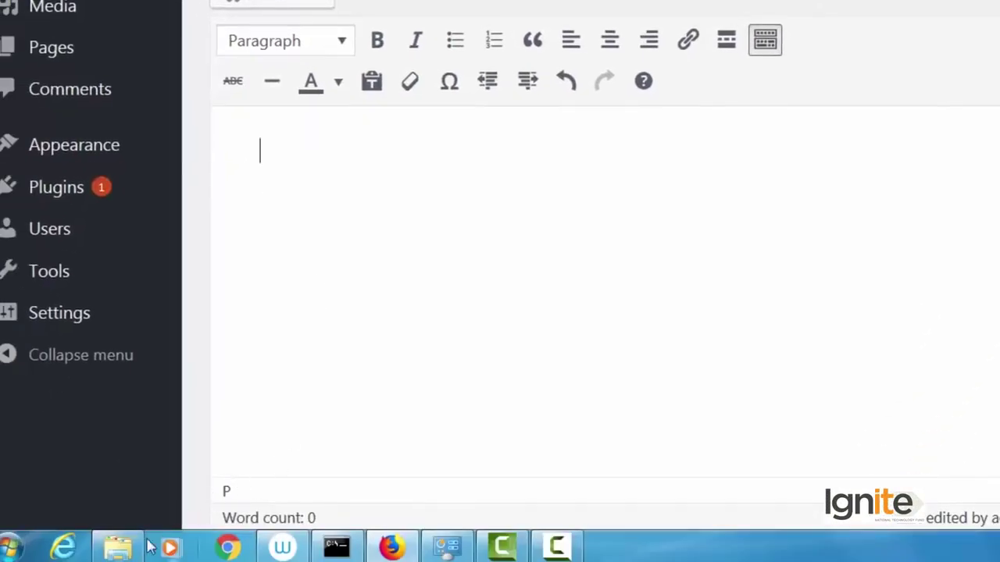
pyautogui.click(119, 549)
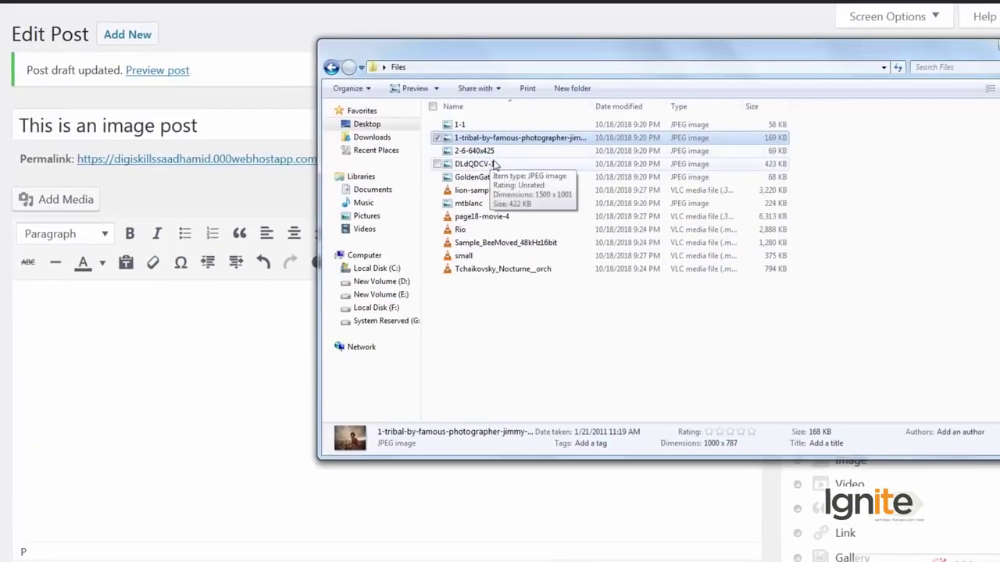
# Step: Upload the four images 2-6-640x425, DLdQDCV-1, GoldenGateBridge-730x548 and mtblanc together from the Files folder onto the post editor
pyautogui.click(493, 164)
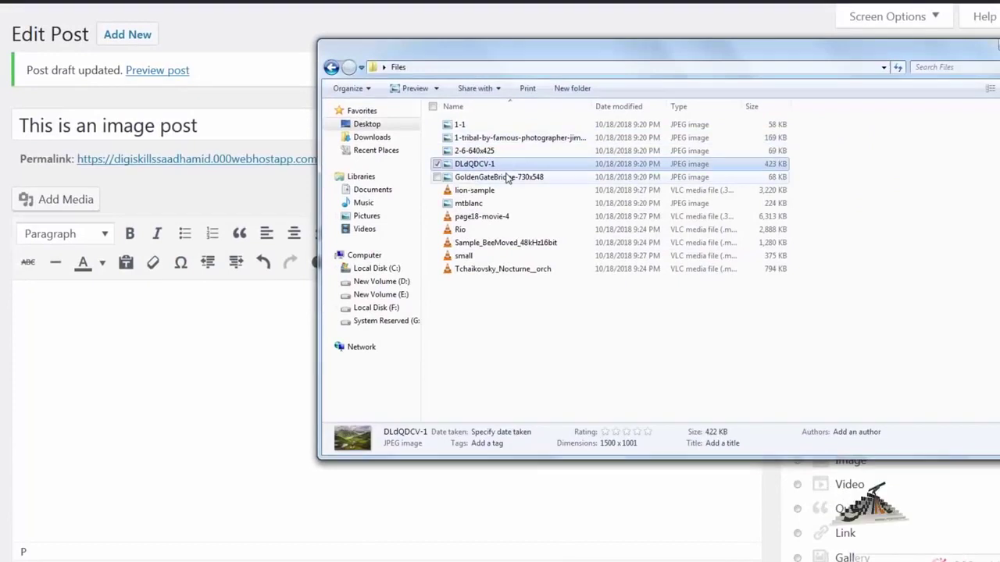
pyautogui.click(508, 176)
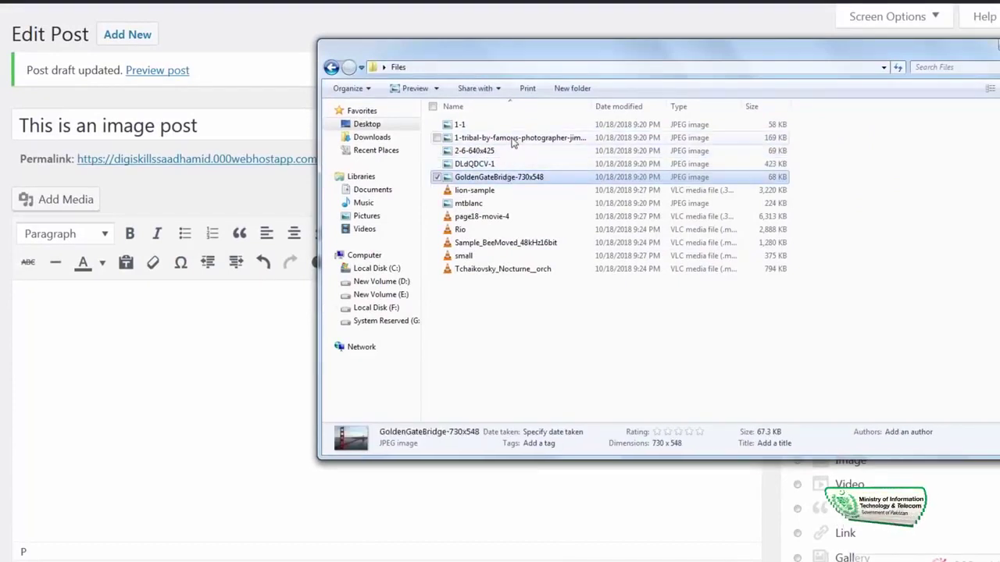
pyautogui.click(502, 206)
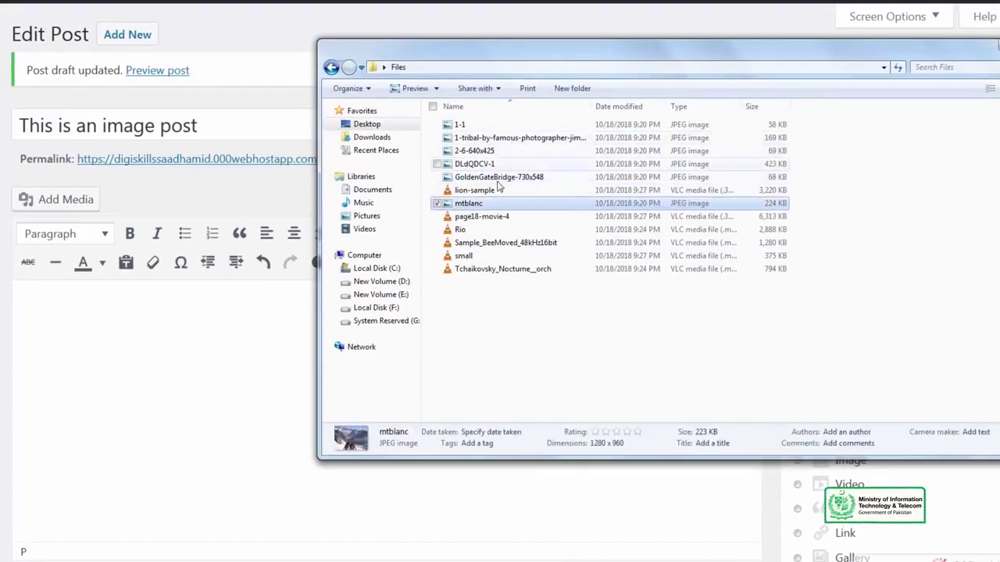
pyautogui.keyDown('ctrl'); pyautogui.click(499, 177); pyautogui.keyUp('ctrl')
pyautogui.keyDown('ctrl'); pyautogui.click(507, 163); pyautogui.keyUp('ctrl')
pyautogui.keyDown('ctrl'); pyautogui.click(509, 151); pyautogui.keyUp('ctrl')
pyautogui.moveTo(495, 163); pyautogui.dragTo(248, 324)
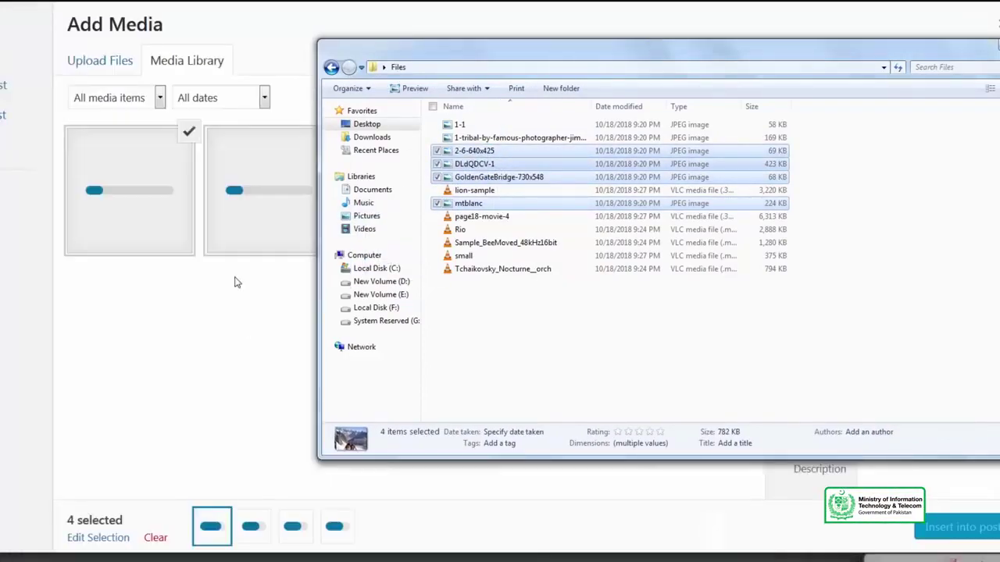
pyautogui.click(280, 306)
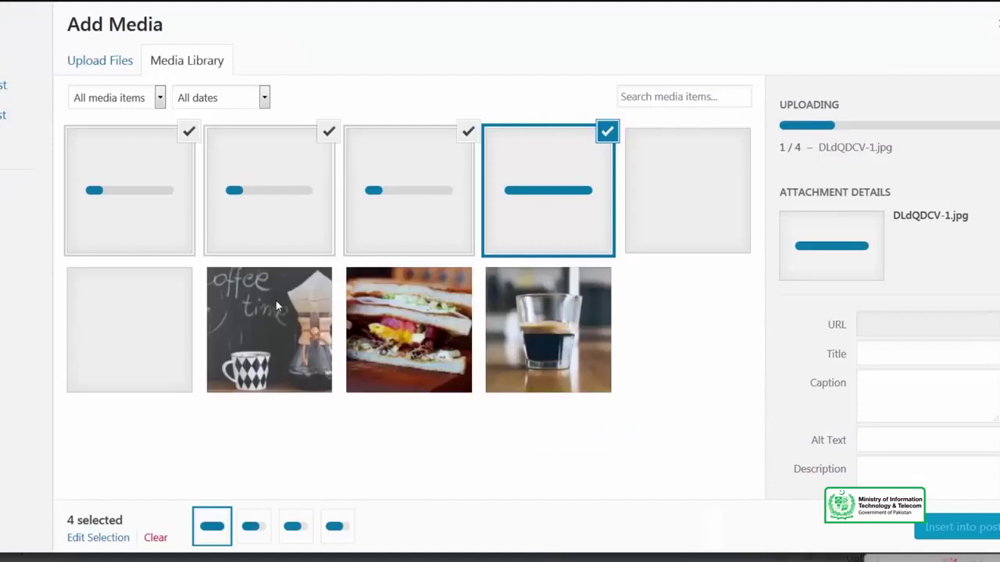